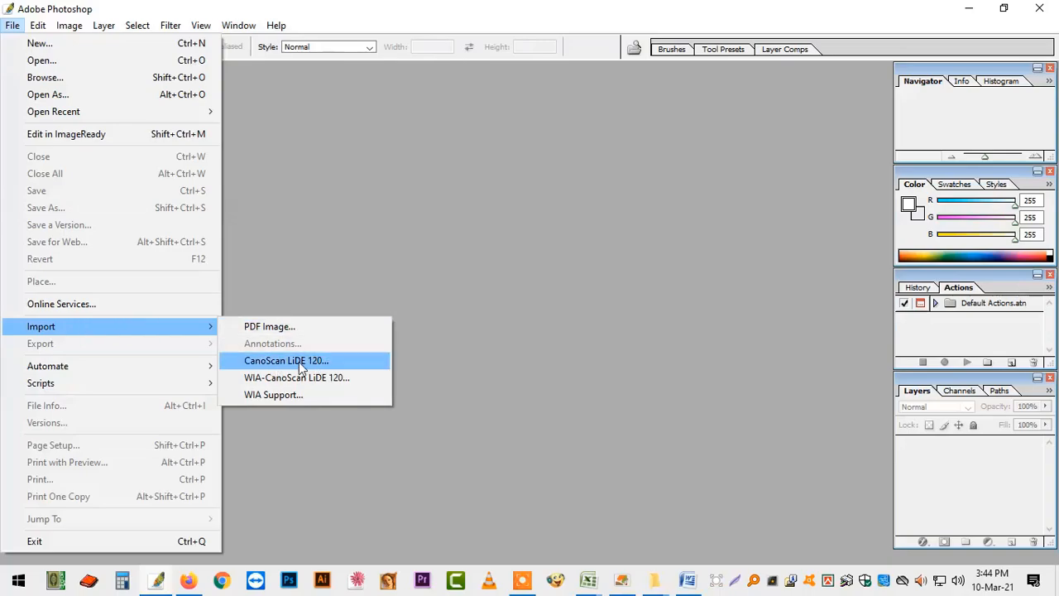
# - Scan the application form in colour from the CanoScan LiDE 120, previewing it before the scan
pyautogui.click(307, 365)
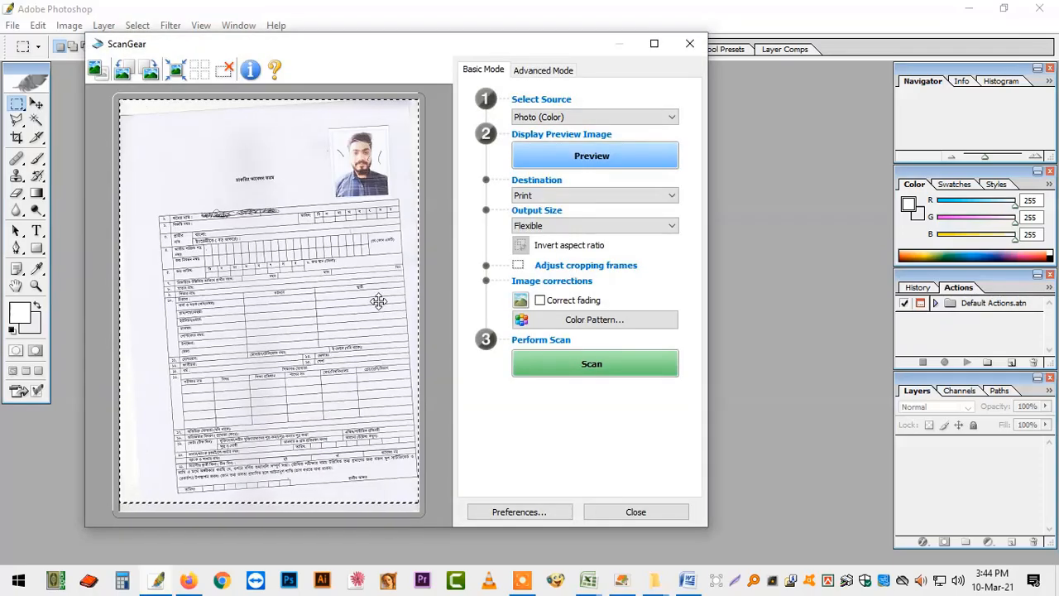
pyautogui.click(586, 159)
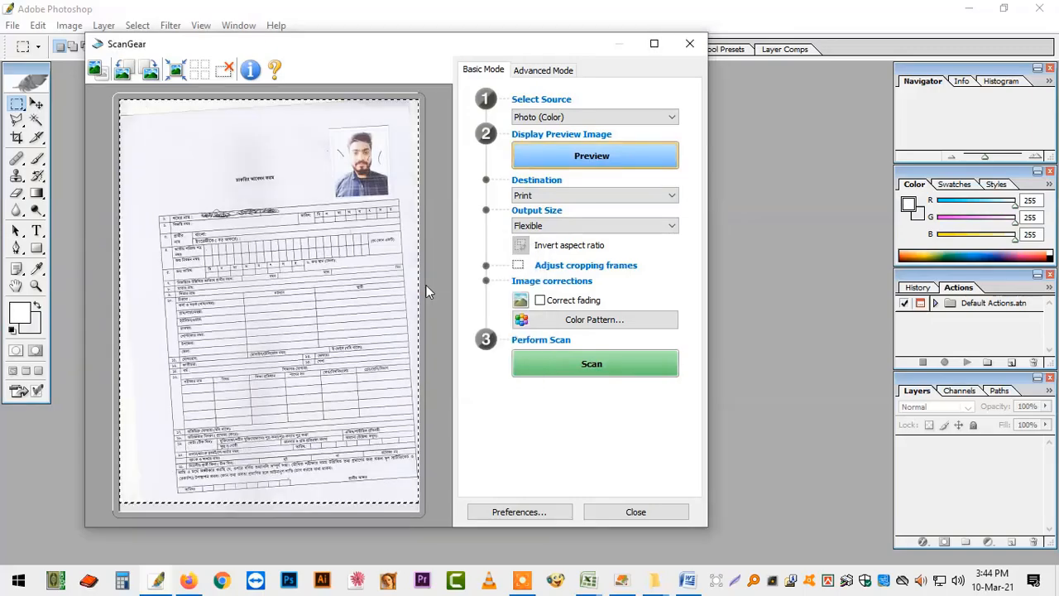
pyautogui.click(582, 365)
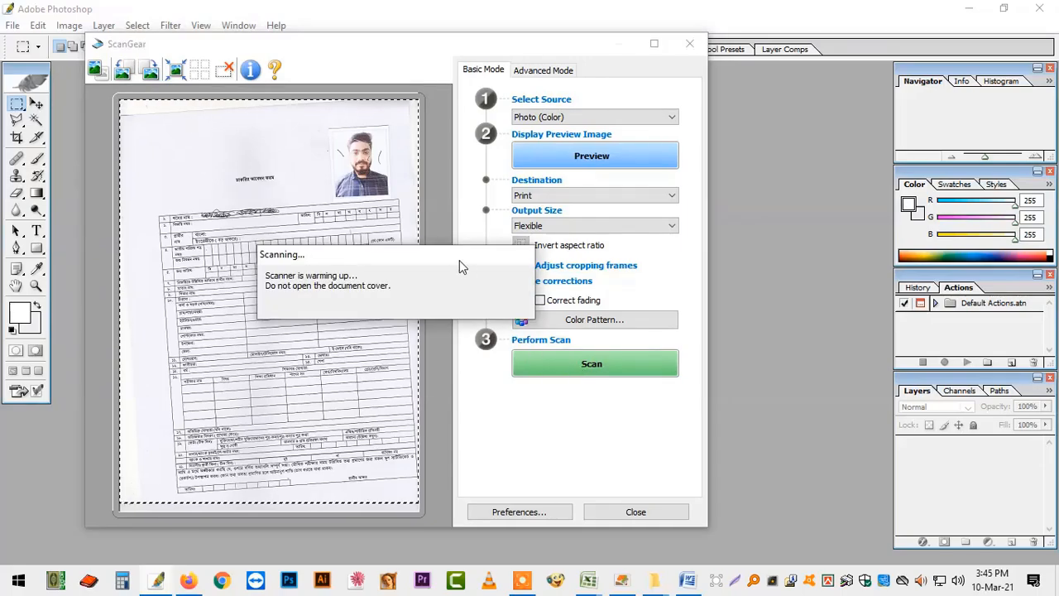
pyautogui.moveTo(463, 268); pyautogui.dragTo(351, 278)
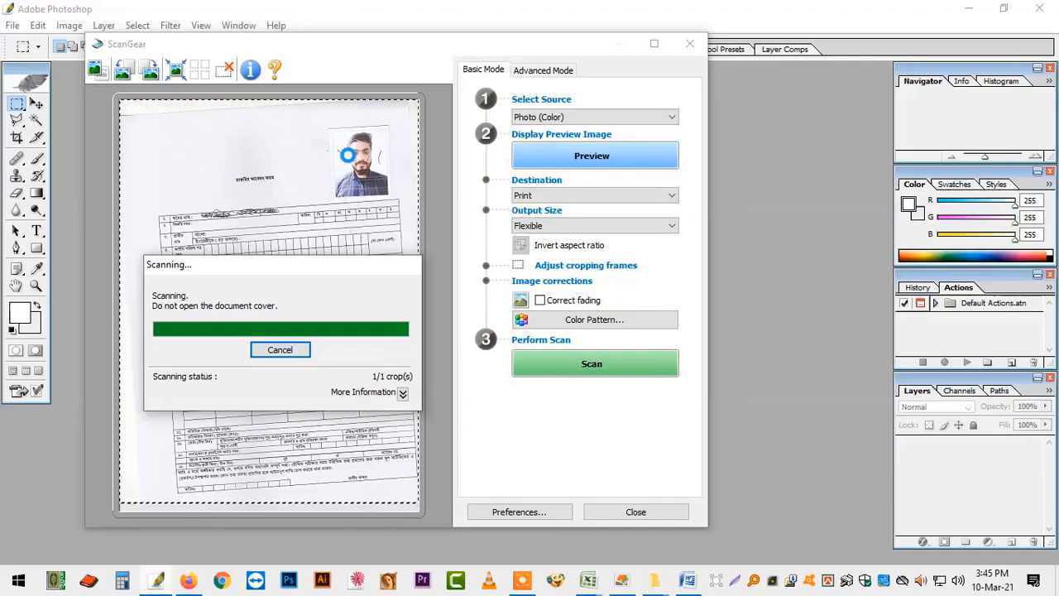
pyautogui.click(394, 354)
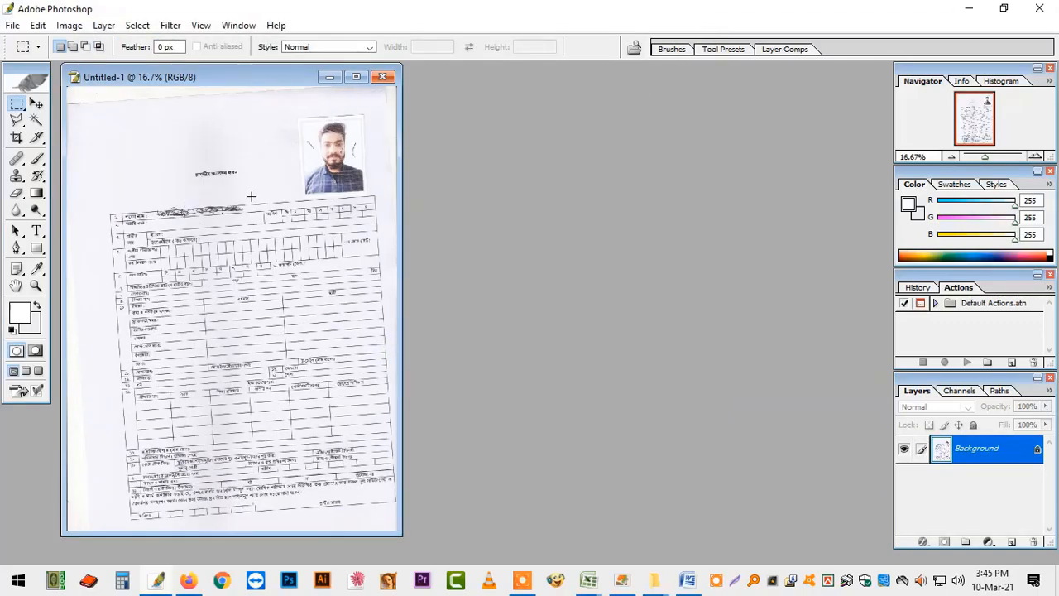
# - Select the entire scanned page and cut it from the document
pyautogui.scroll(2, 253, 197)
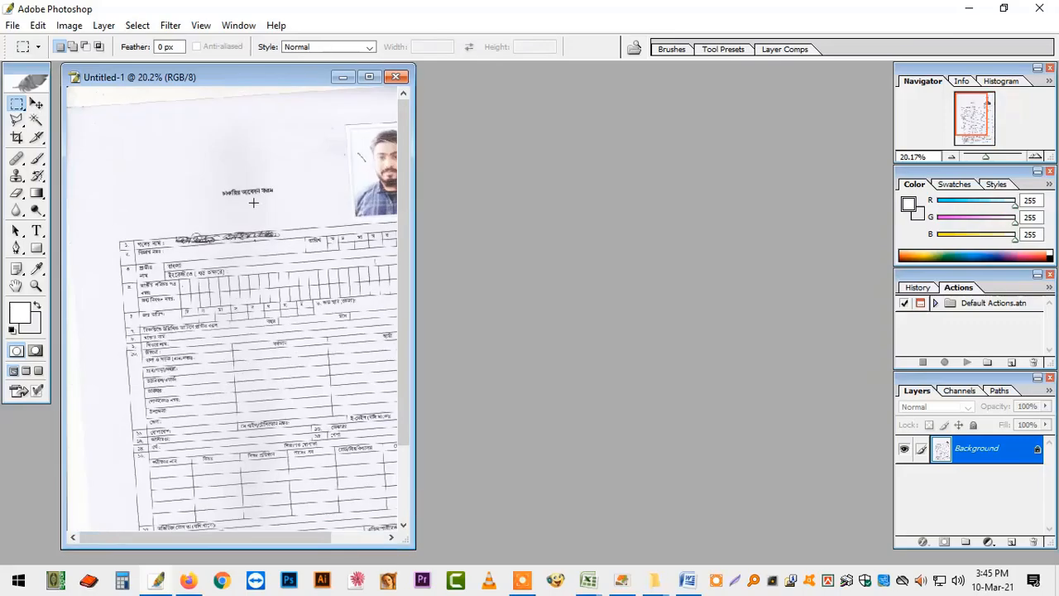
pyautogui.scroll(-5, 254, 204)
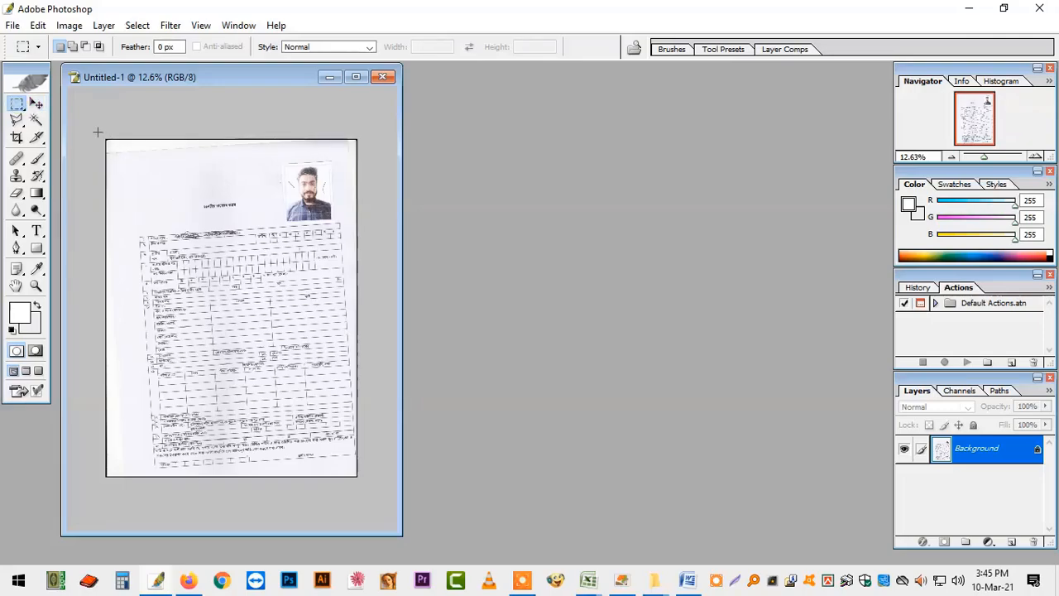
pyautogui.moveTo(97, 132); pyautogui.dragTo(386, 508)
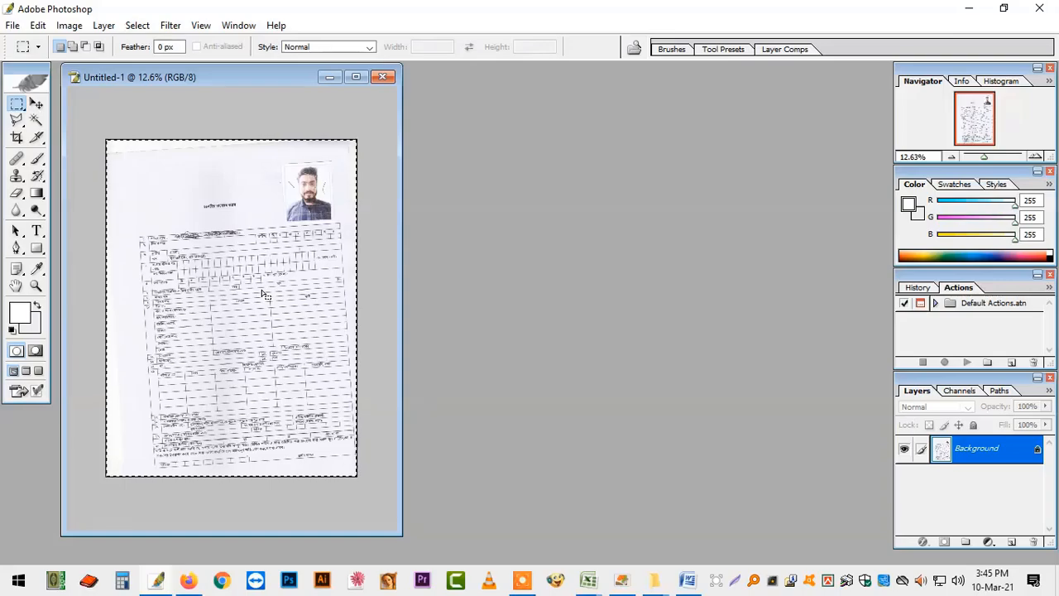
pyautogui.hotkey('ctrl', 'x')
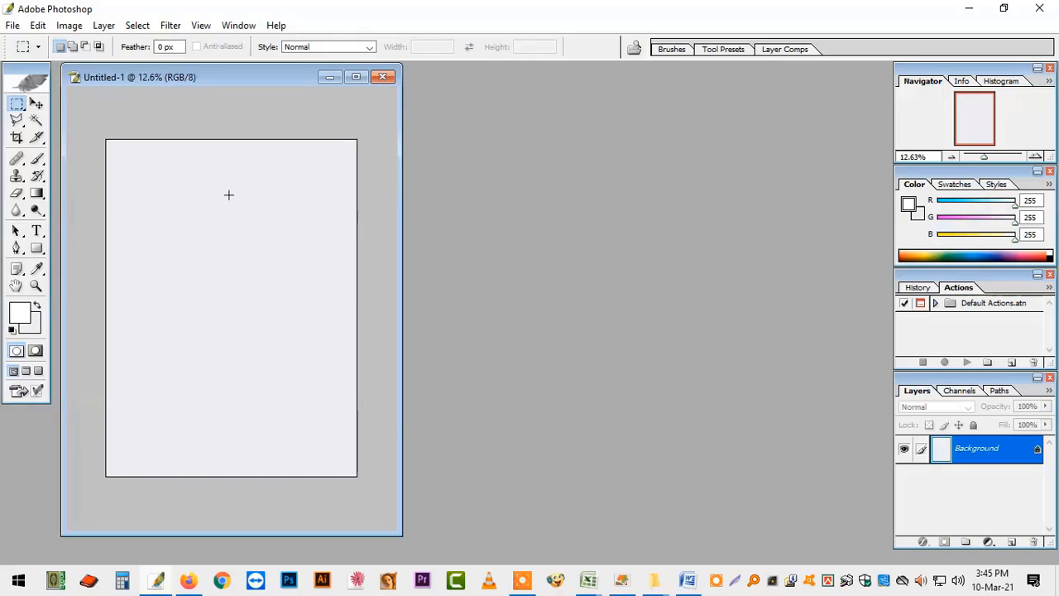
# - Create a new A4 document at 300 pixels/inch, paste the scan into it and maximize its window
pyautogui.hotkey('ctrl', 'n')
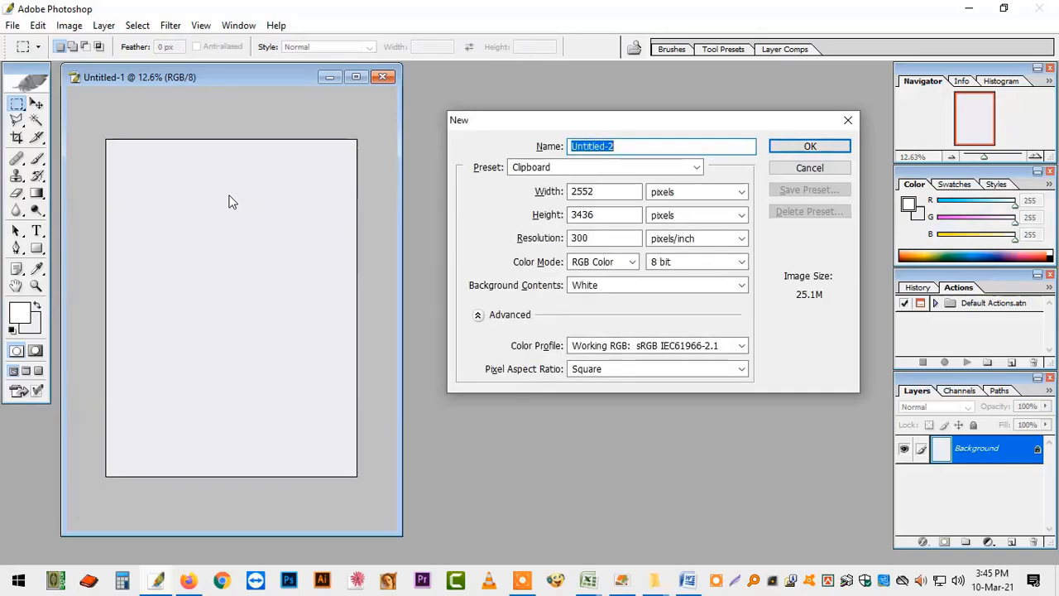
pyautogui.click(697, 167)
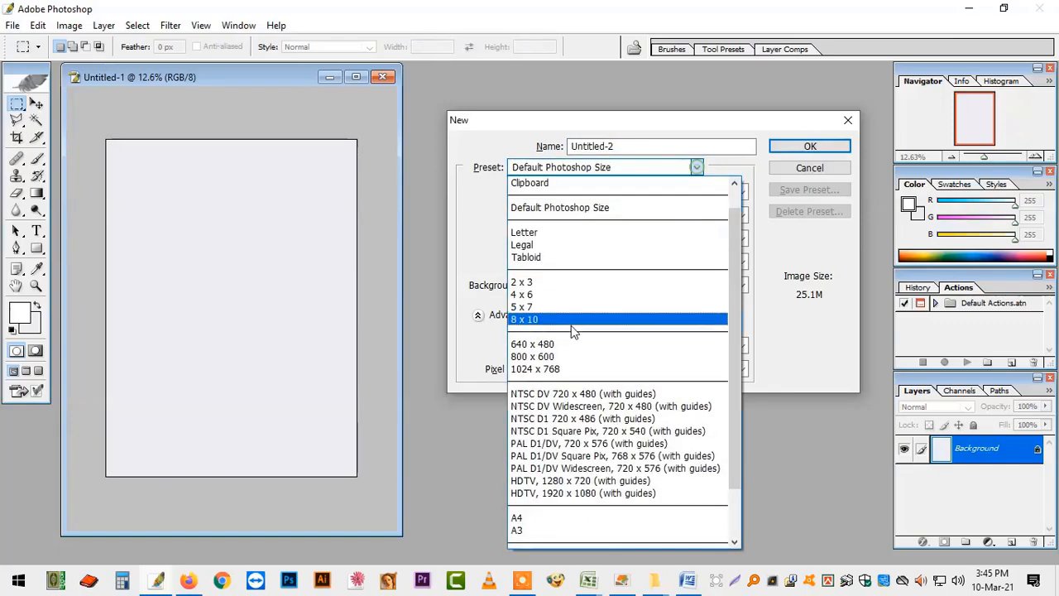
pyautogui.click(534, 581)
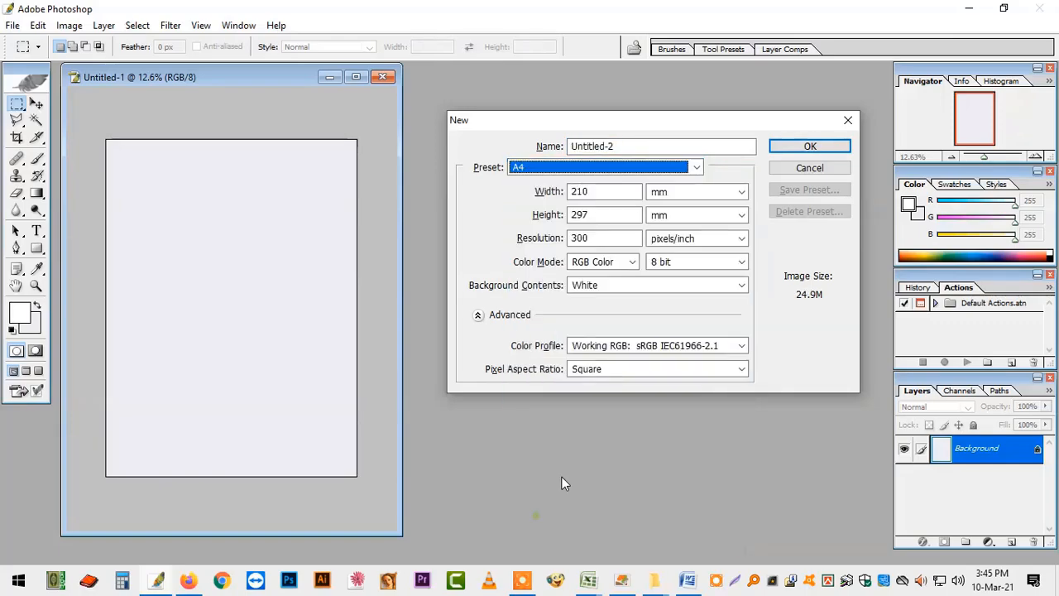
pyautogui.click(808, 146)
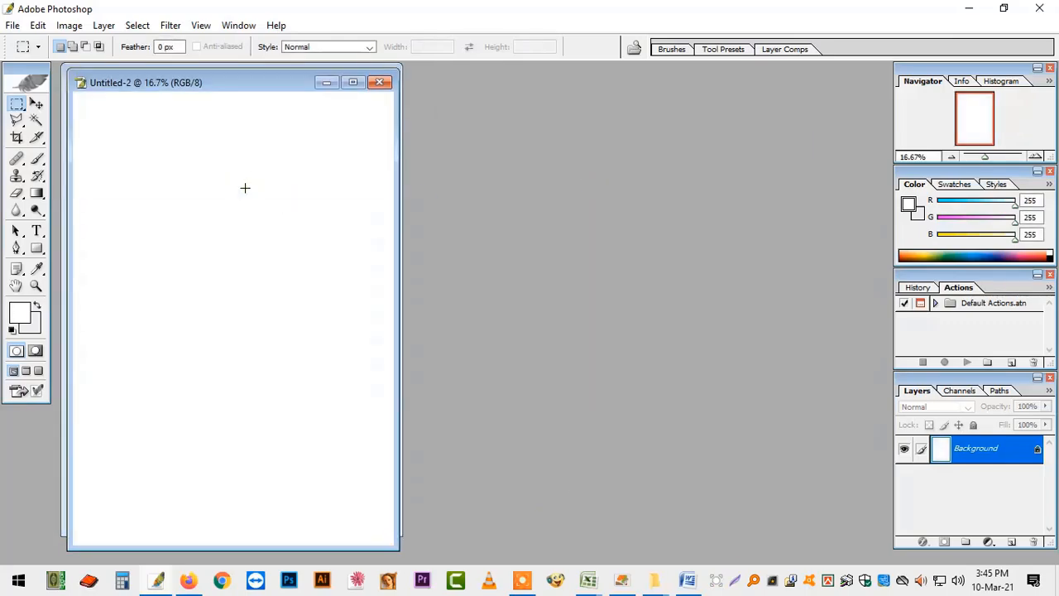
pyautogui.hotkey('ctrl', 'v')
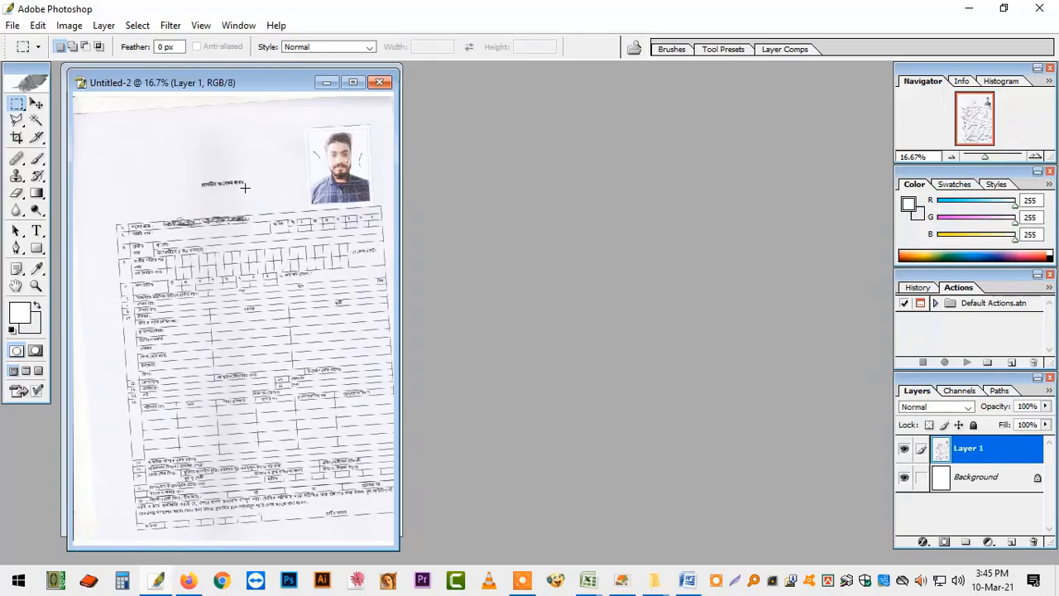
pyautogui.click(352, 82)
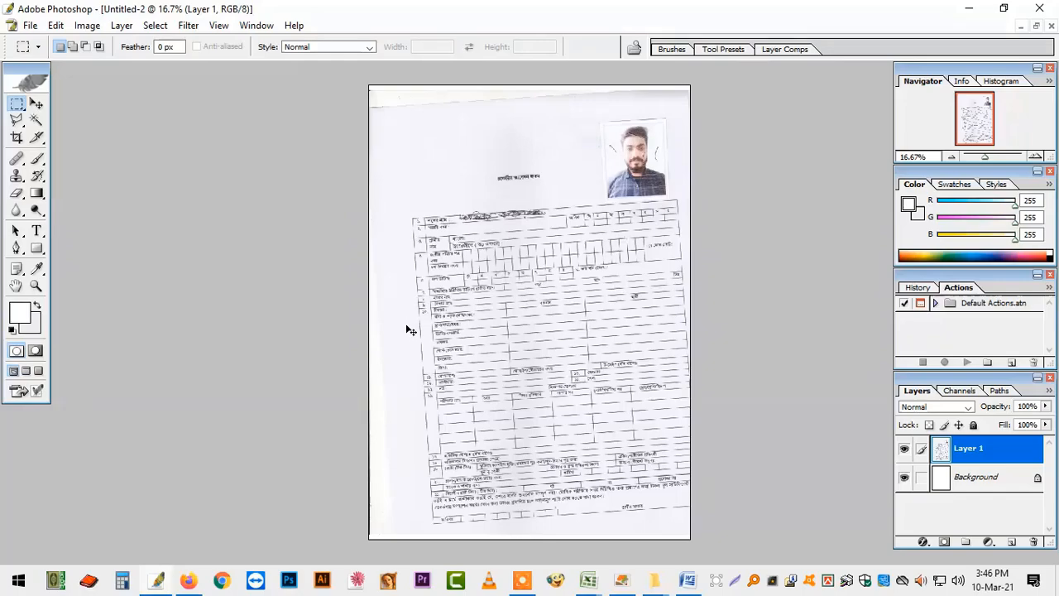
# - Transform the pasted scan to 97.2% width so it fits within the A4 page
pyautogui.hotkey('ctrl', 't')
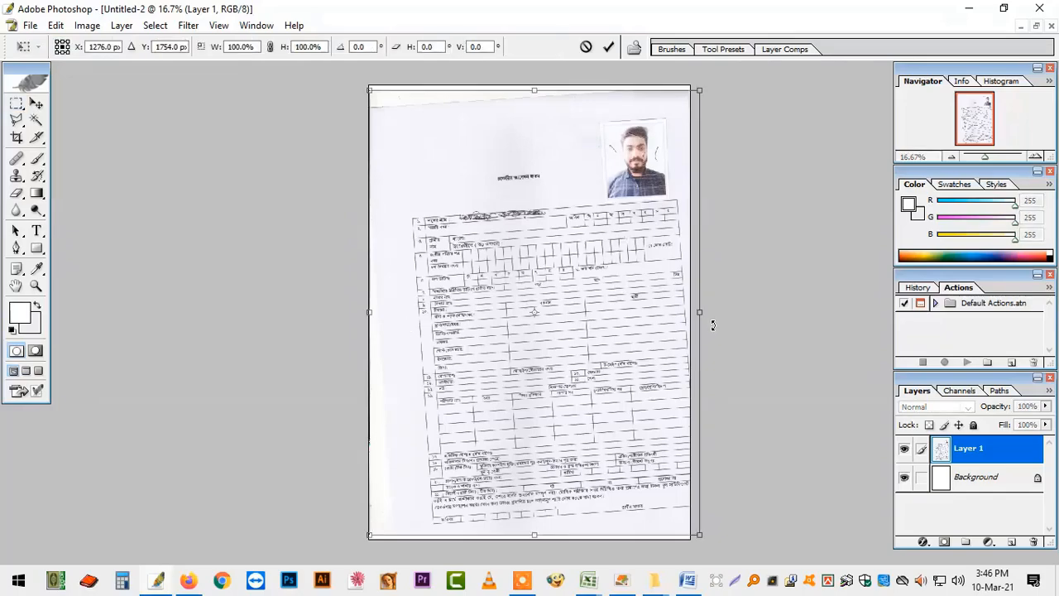
pyautogui.moveTo(702, 311); pyautogui.dragTo(693, 311)
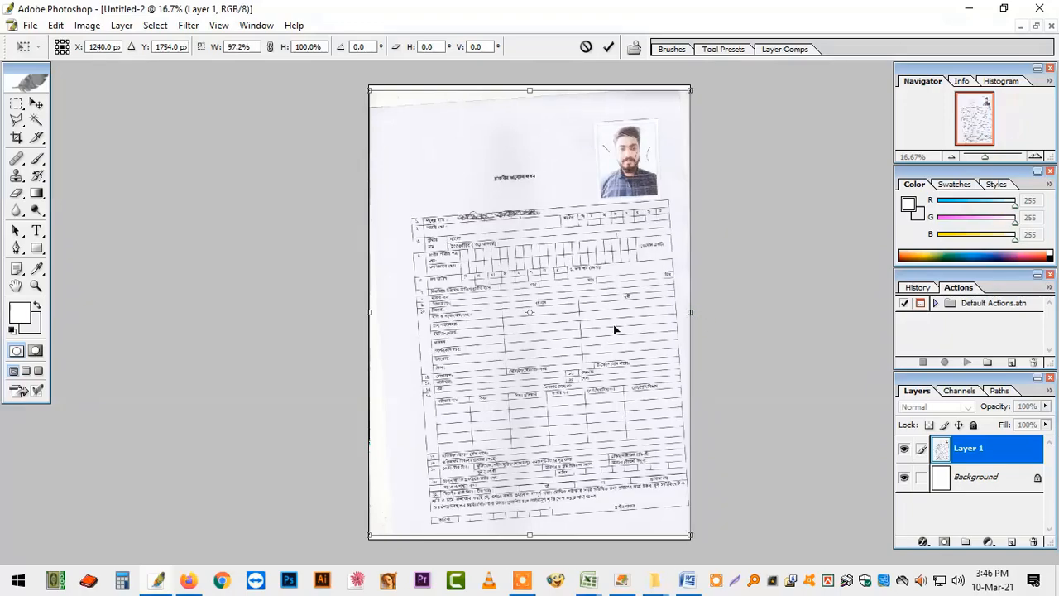
pyautogui.press('Return')
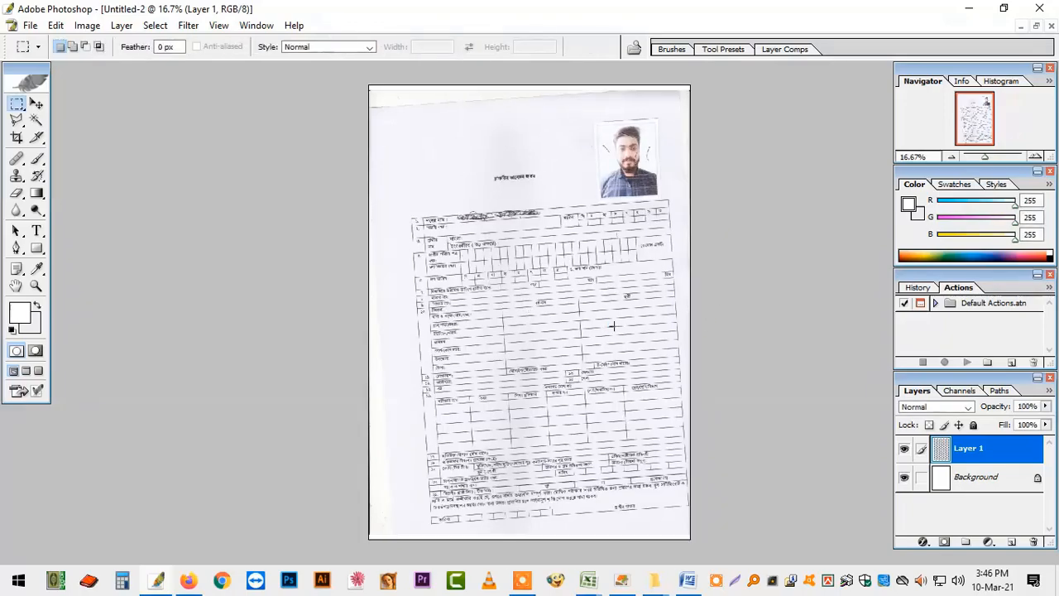
# - Measure the tilt of the form with the Measure Tool along the upper border of its table
pyautogui.scroll(-1, 614, 215)
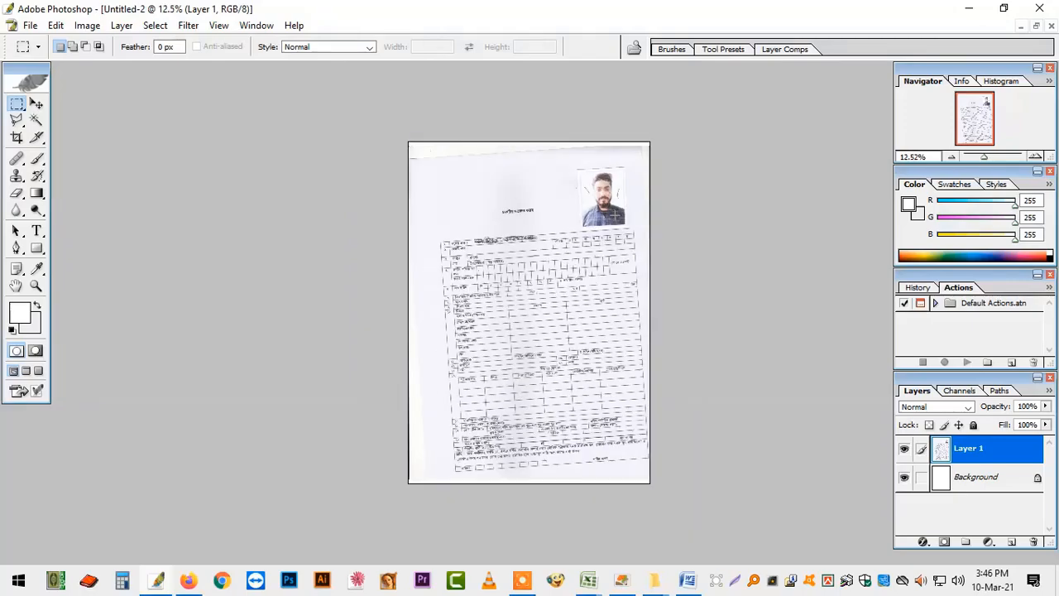
pyautogui.scroll(4, 614, 213)
pyautogui.scroll(1, 614, 208)
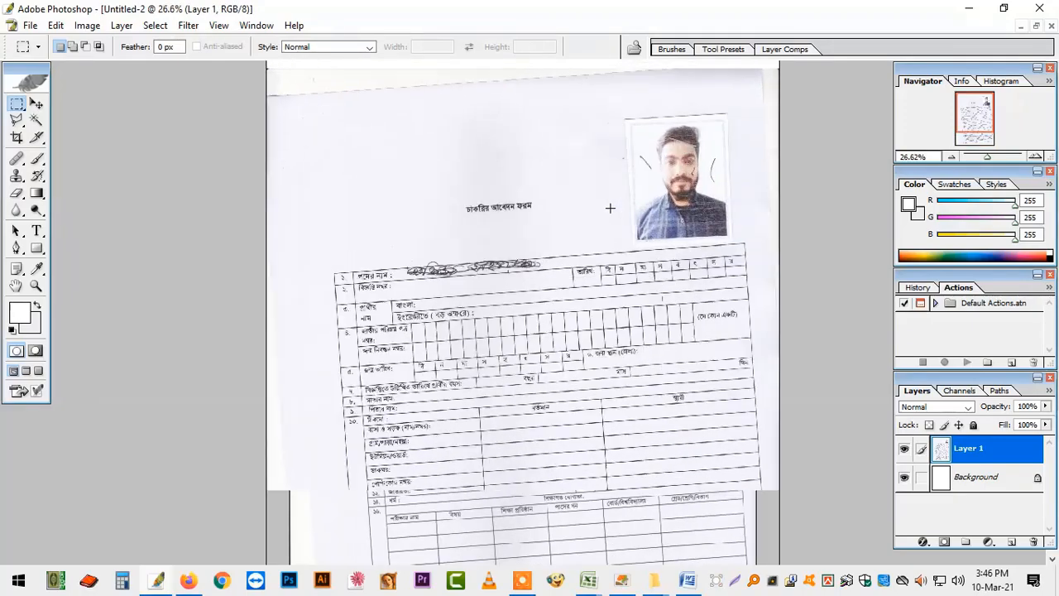
pyautogui.click(38, 271)
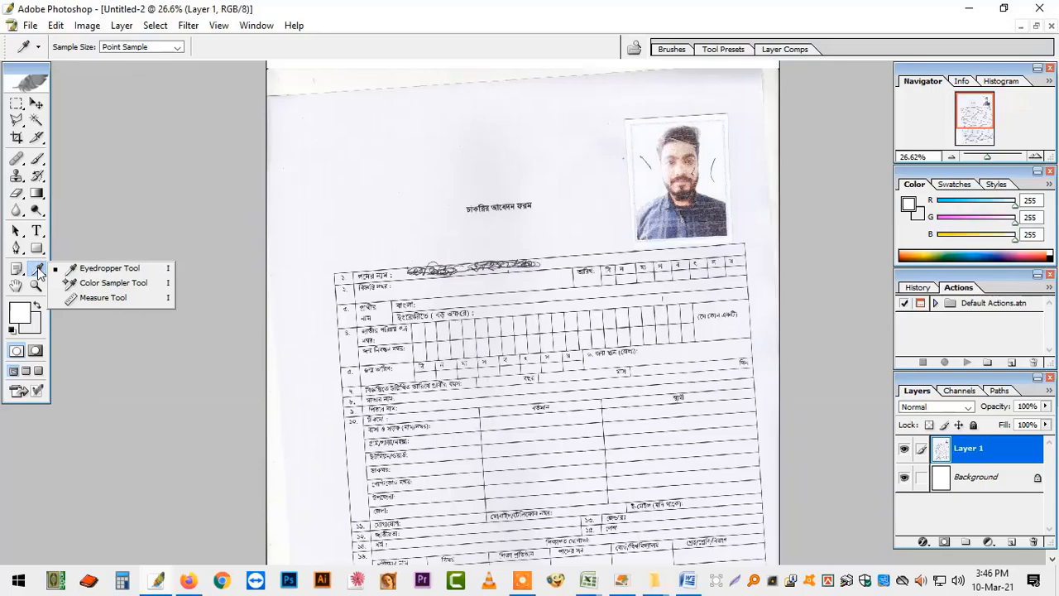
pyautogui.click(94, 299)
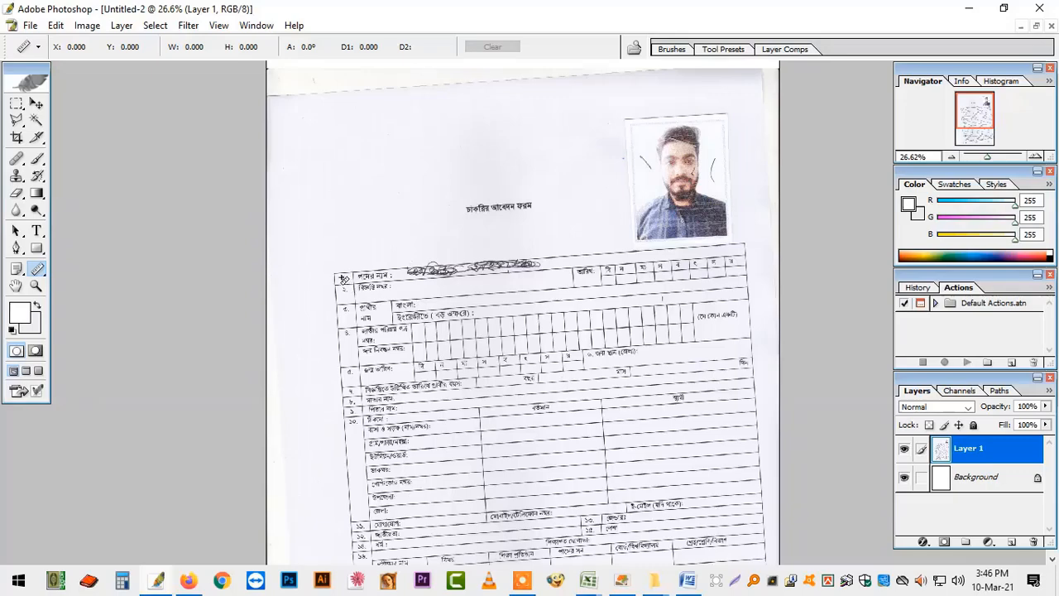
pyautogui.moveTo(338, 275); pyautogui.dragTo(777, 244)
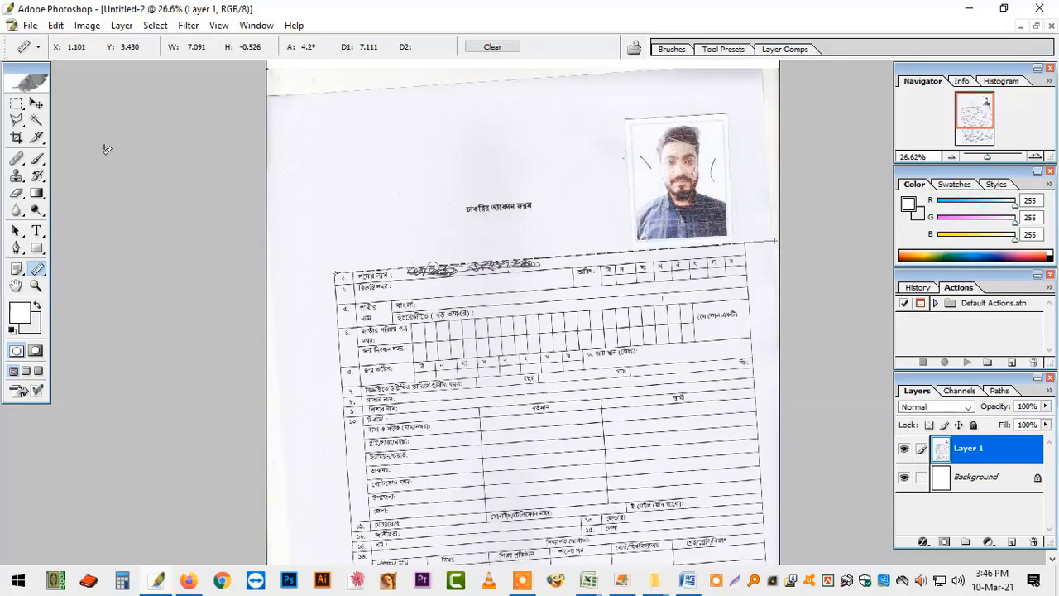
# - Rotate the canvas by the measured angle of 4.24° clockwise to straighten the form
pyautogui.click(85, 25)
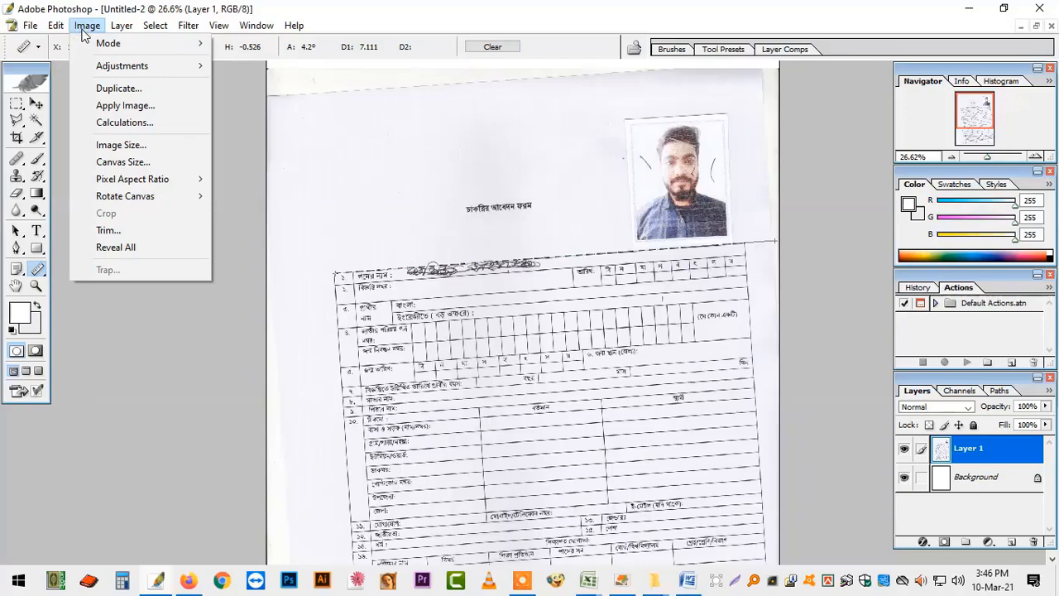
pyautogui.moveTo(145, 201)
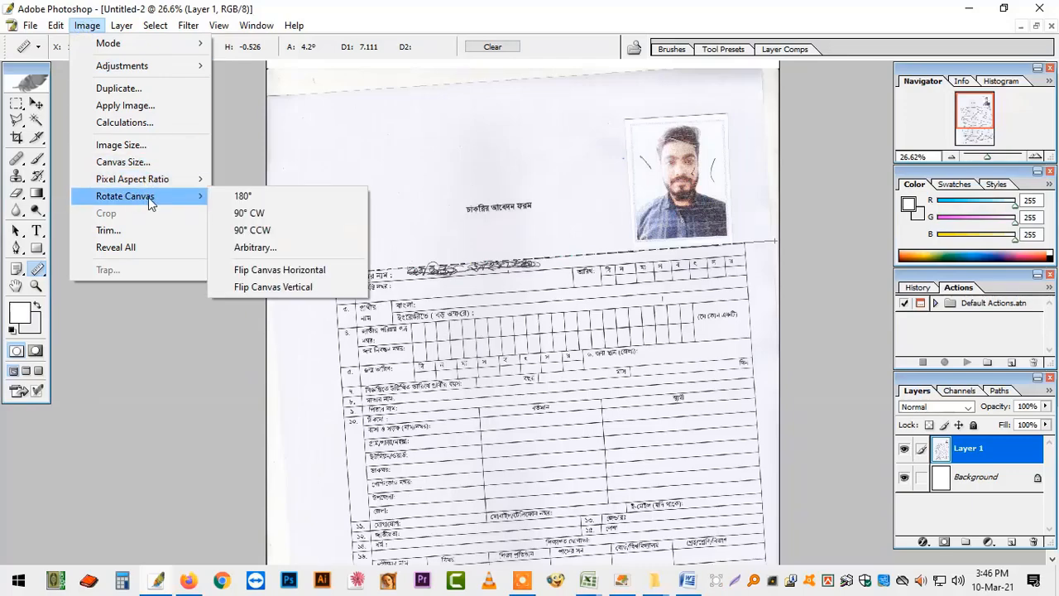
pyautogui.click(258, 249)
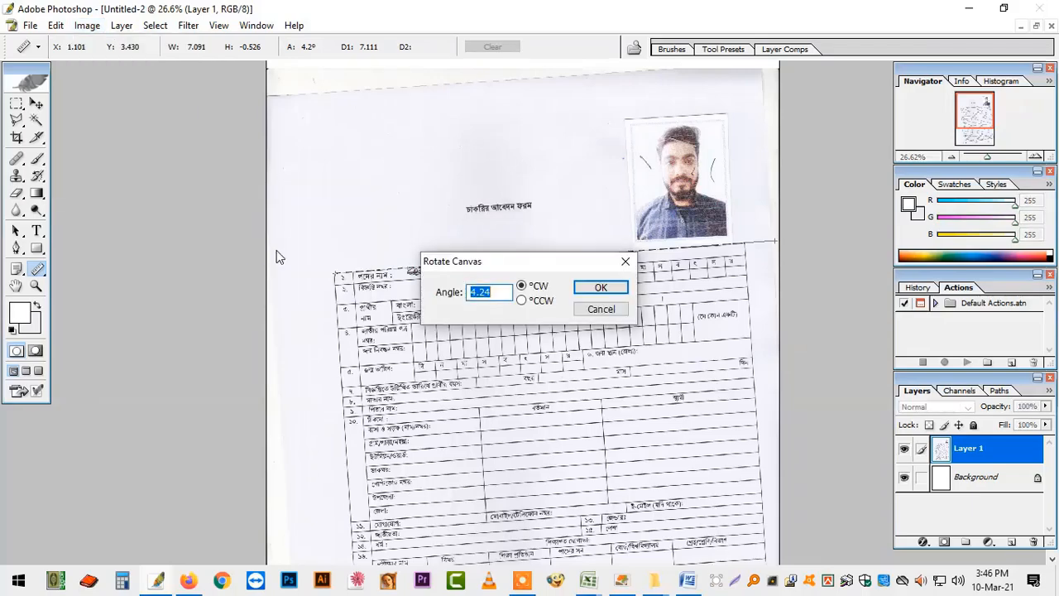
pyautogui.click(608, 292)
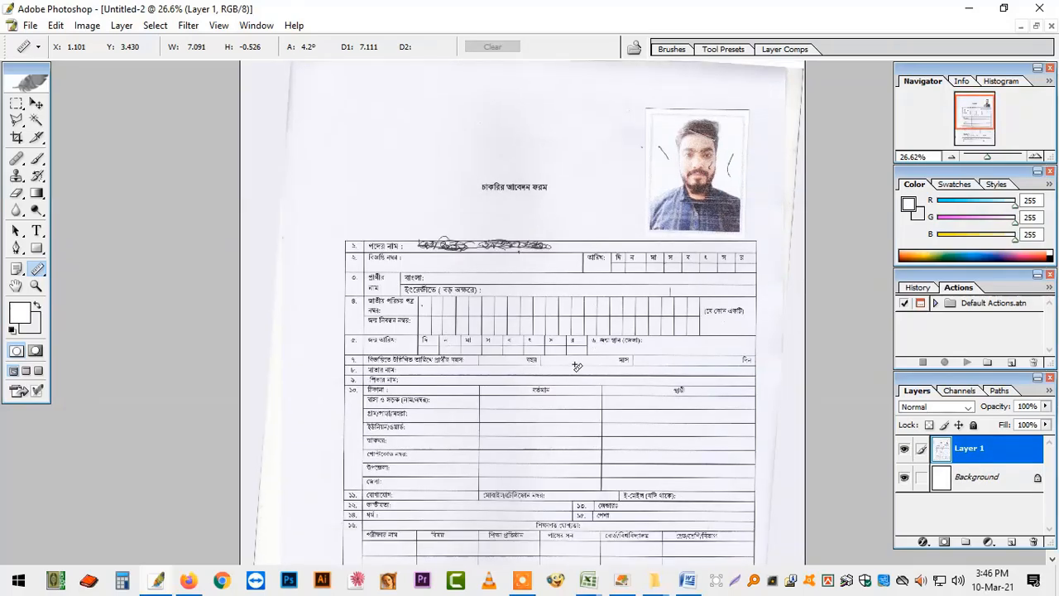
# - Clear the uneven strip above the form along the scan's upper edge using a rectangular selection
pyautogui.hotkey('ctrl', '-')
pyautogui.hotkey('ctrl', '-')
pyautogui.hotkey('ctrl', '-')
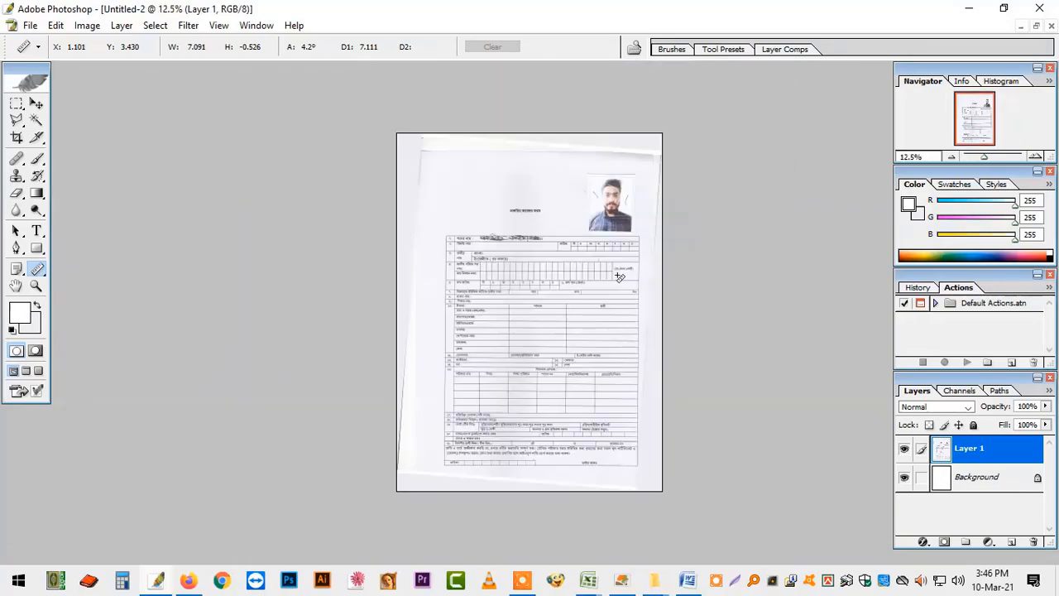
pyautogui.click(17, 103)
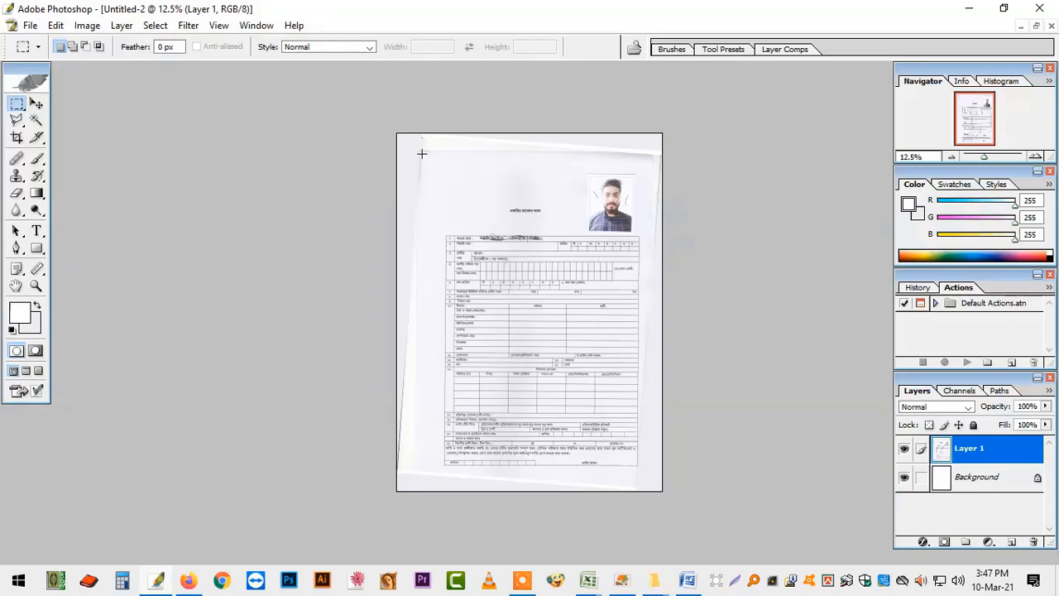
pyautogui.moveTo(465, 326); pyautogui.dragTo(652, 478)
pyautogui.moveTo(348, 103); pyautogui.dragTo(704, 157)
pyautogui.click(483, 191)
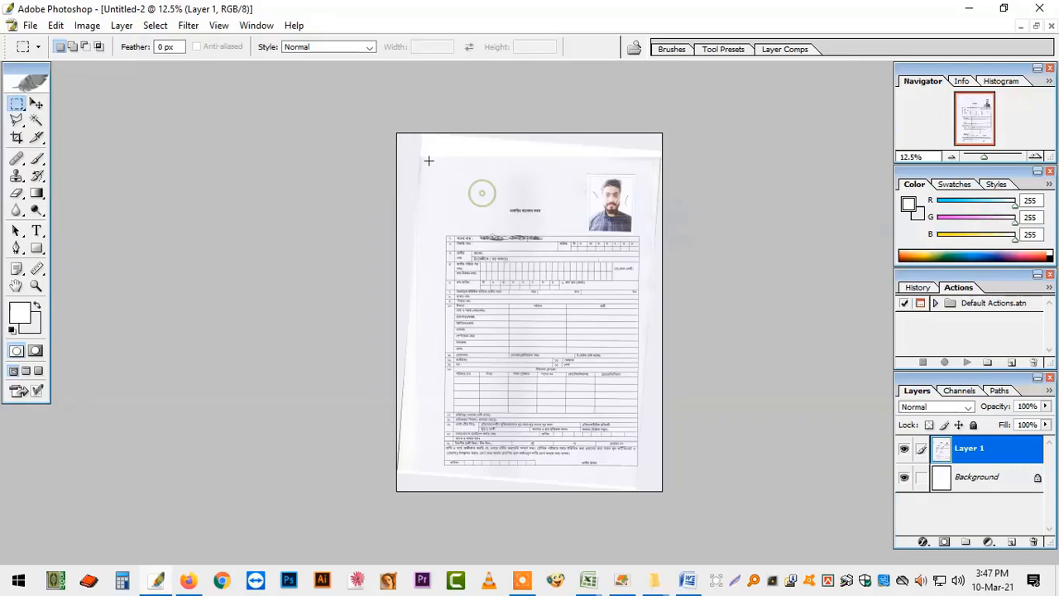
# - Cut the straightened form area from the scan and paste it into a new A4 document at 300 pixels/inch
pyautogui.moveTo(422, 156); pyautogui.dragTo(653, 472)
pyautogui.hotkey('ctrl', 'x')
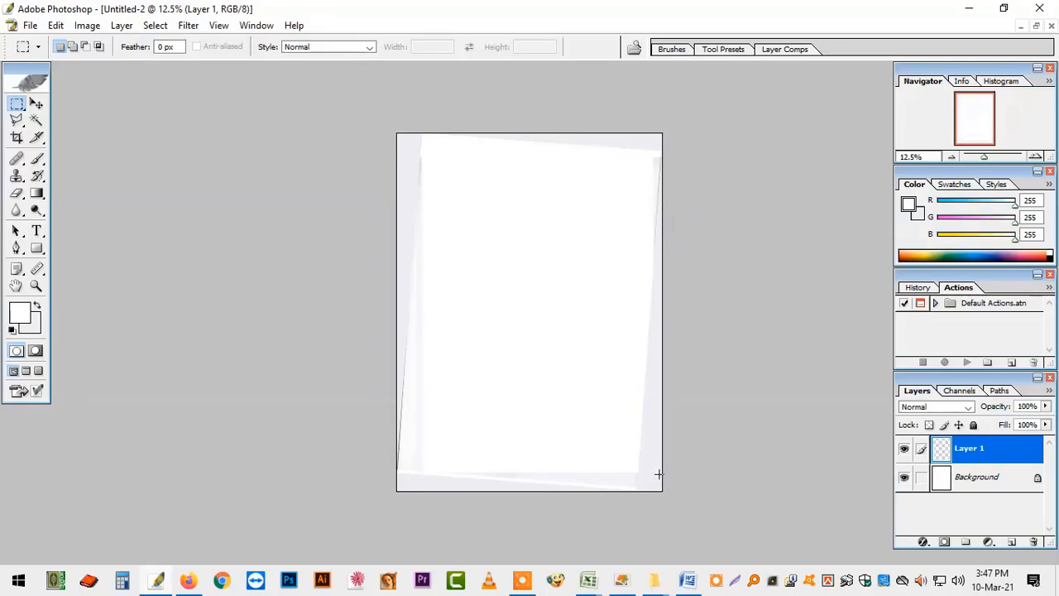
pyautogui.hotkey('ctrl', 'n')
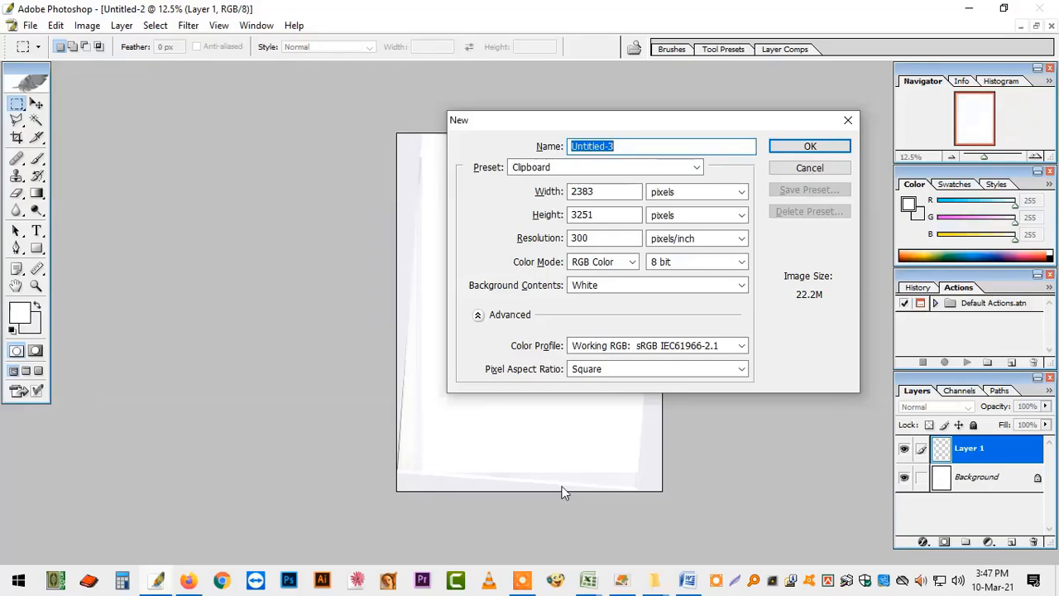
pyautogui.click(696, 167)
pyautogui.click(546, 523)
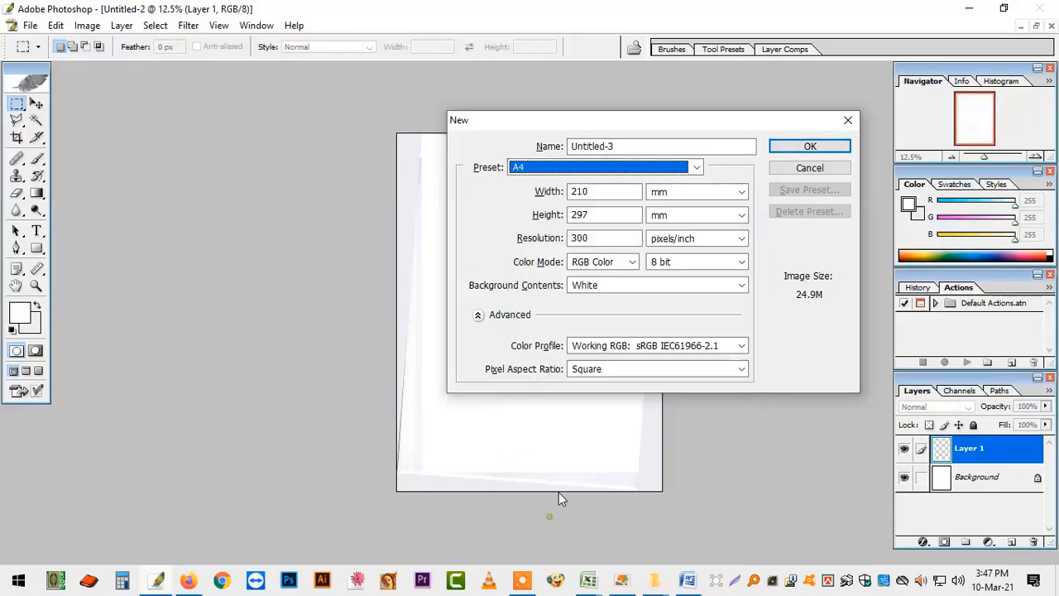
pyautogui.click(811, 147)
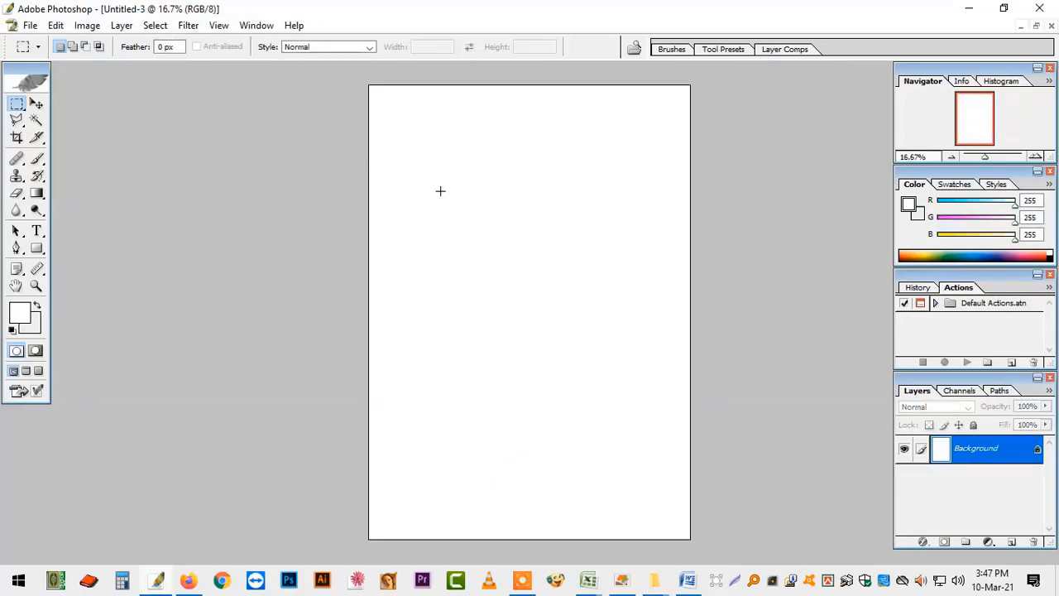
pyautogui.hotkey('ctrl', 'v')
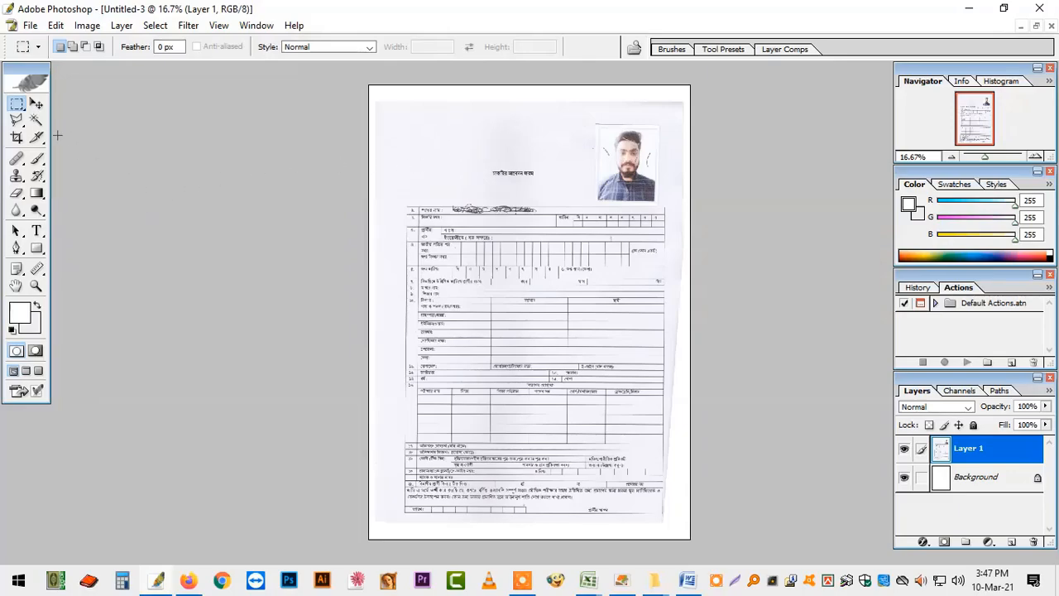
pyautogui.click(36, 103)
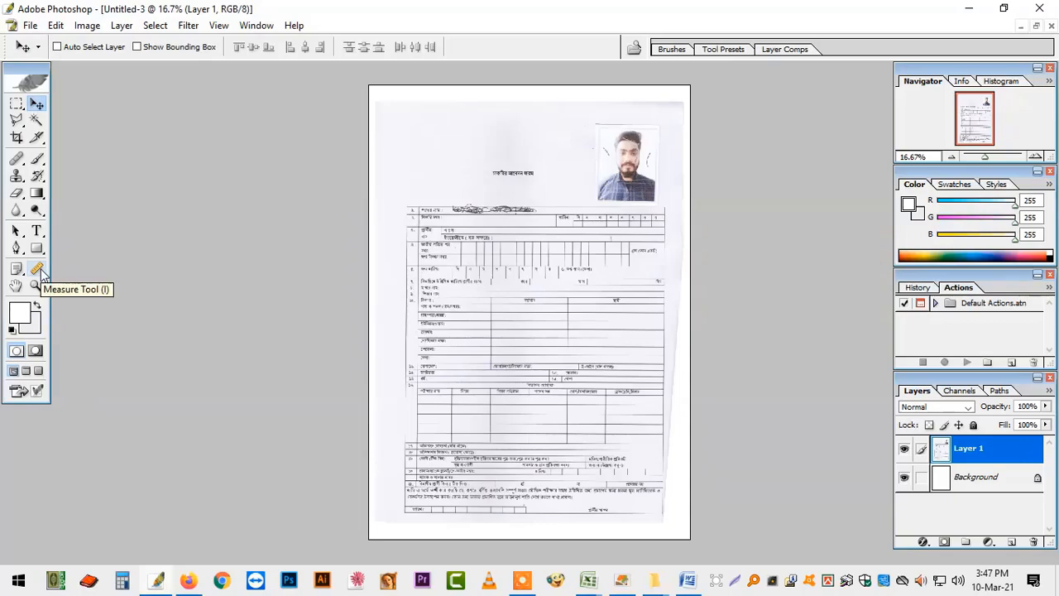
pyautogui.click(40, 268)
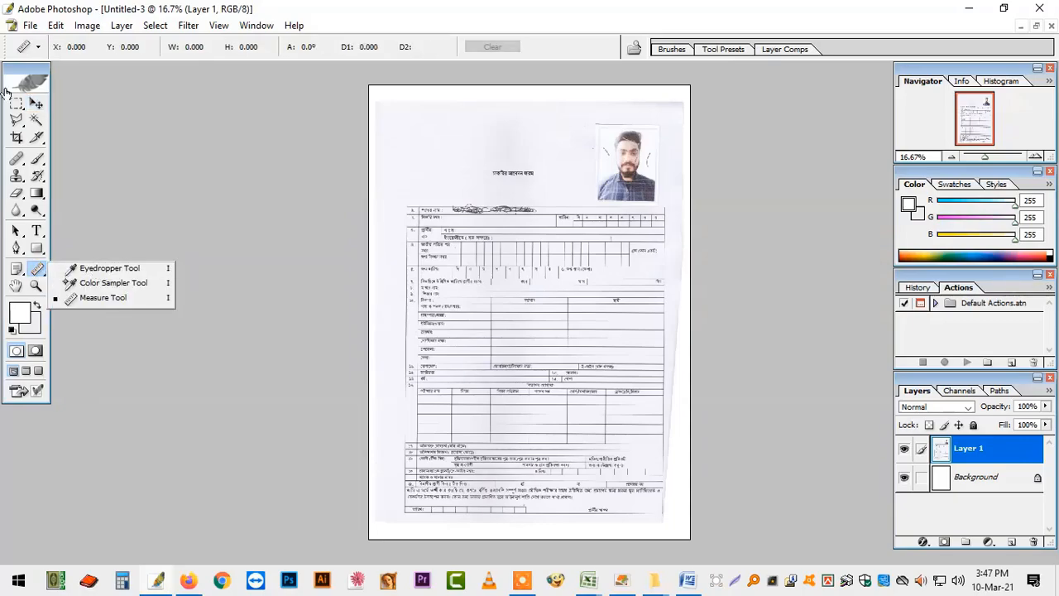
pyautogui.click(37, 103)
pyautogui.click(30, 25)
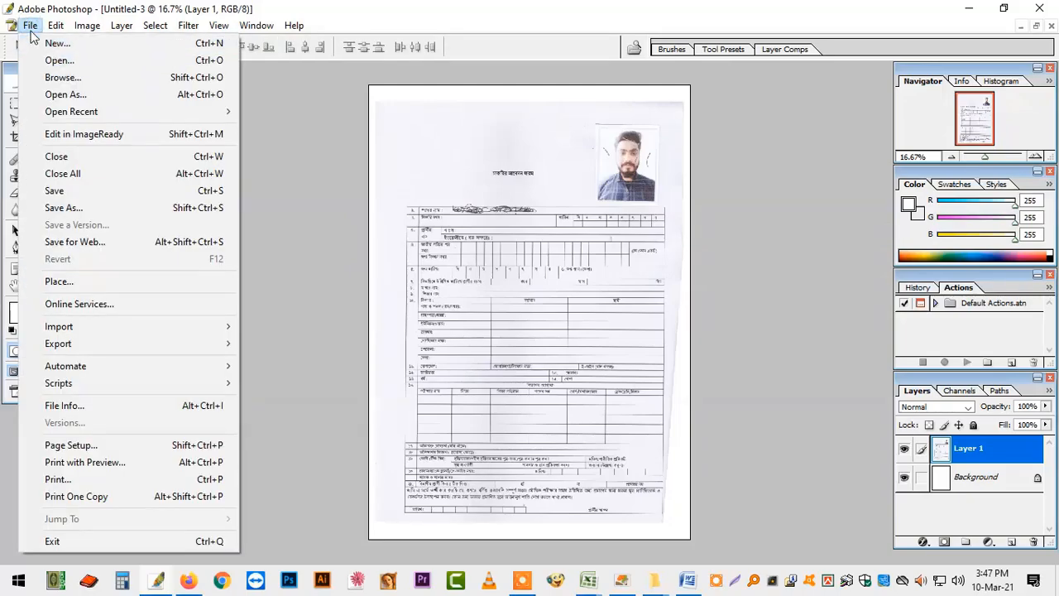
pyautogui.click(30, 26)
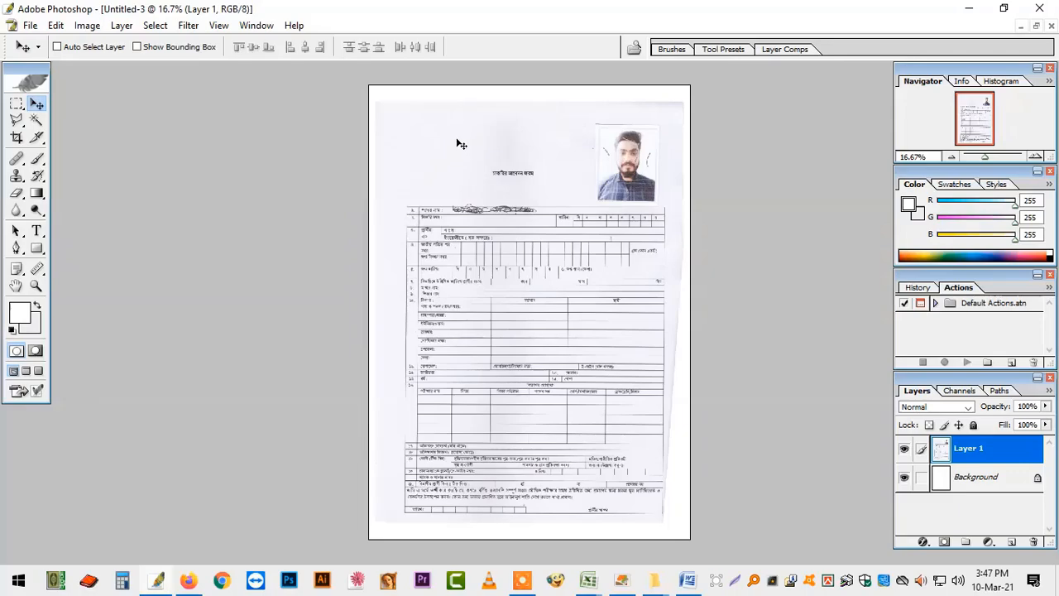
# - Whiten the form layer with Levels by sampling its paper background and upper-right corner as white points, and set the black input level to 40
pyautogui.hotkey('ctrl', 'l')
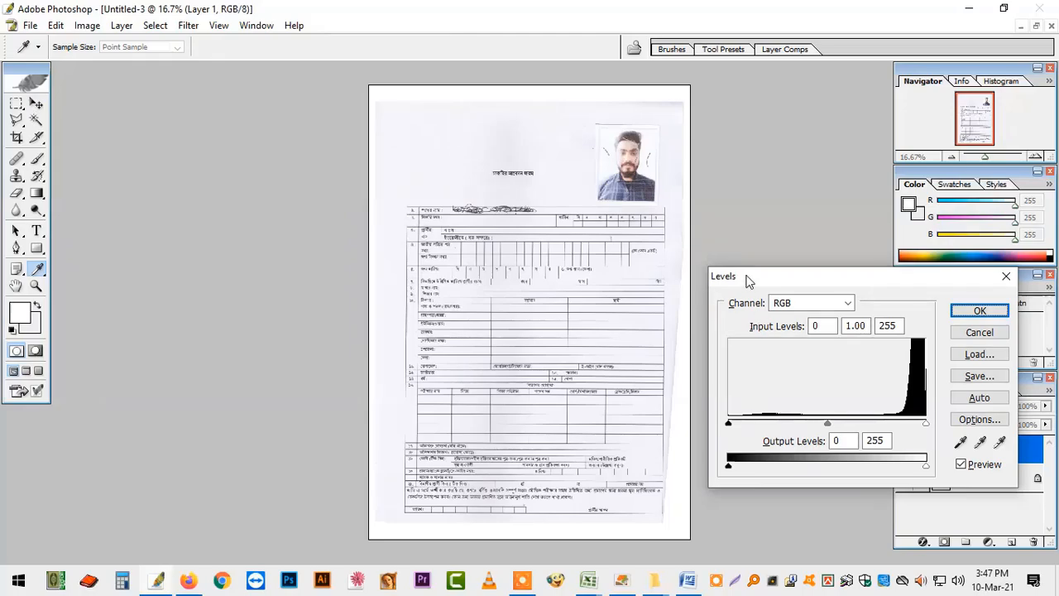
pyautogui.moveTo(747, 279); pyautogui.dragTo(739, 192)
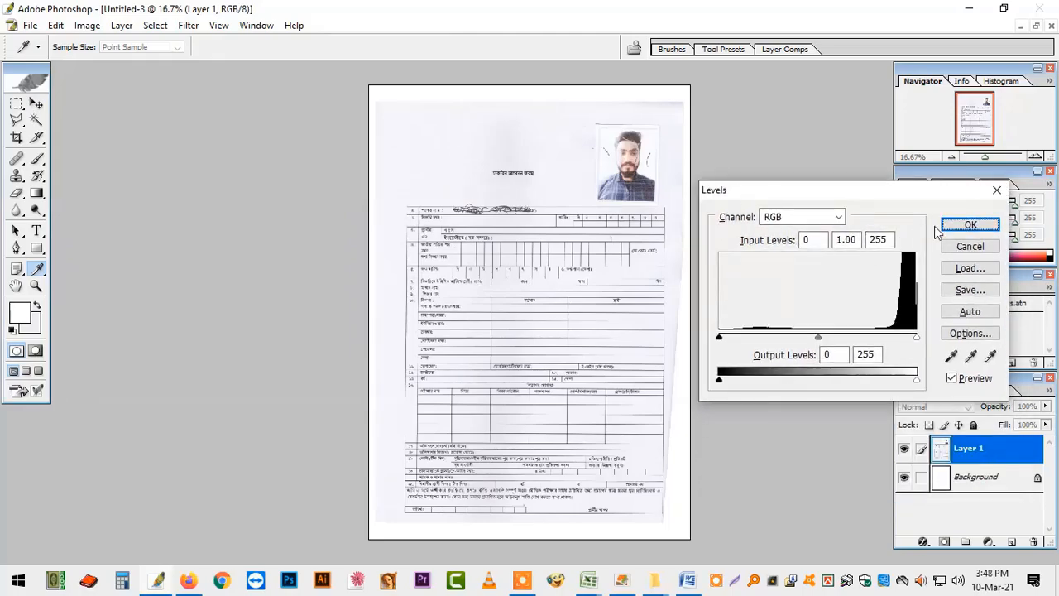
pyautogui.click(994, 357)
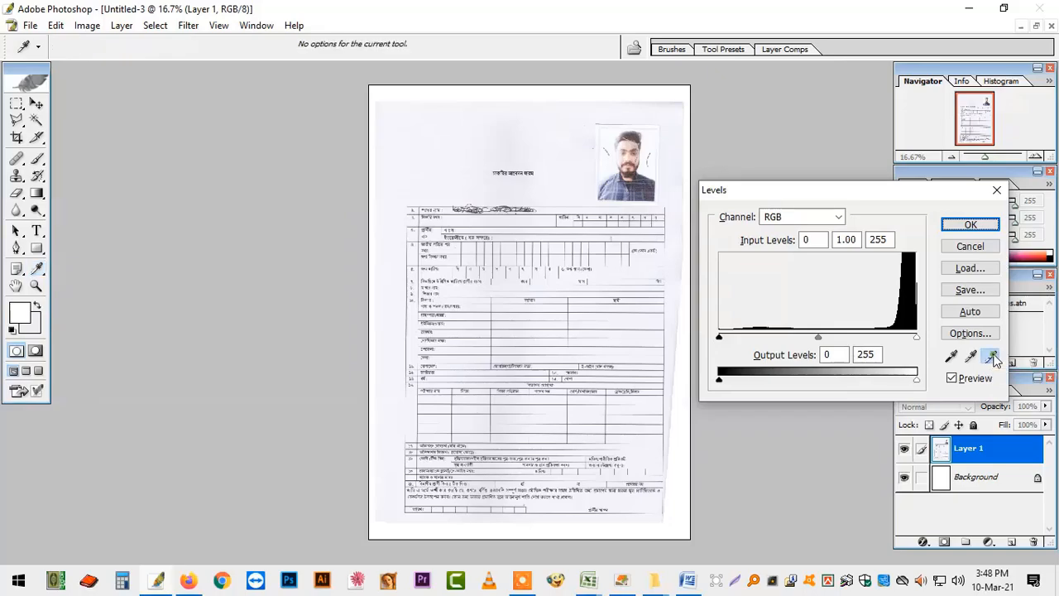
pyautogui.click(497, 135)
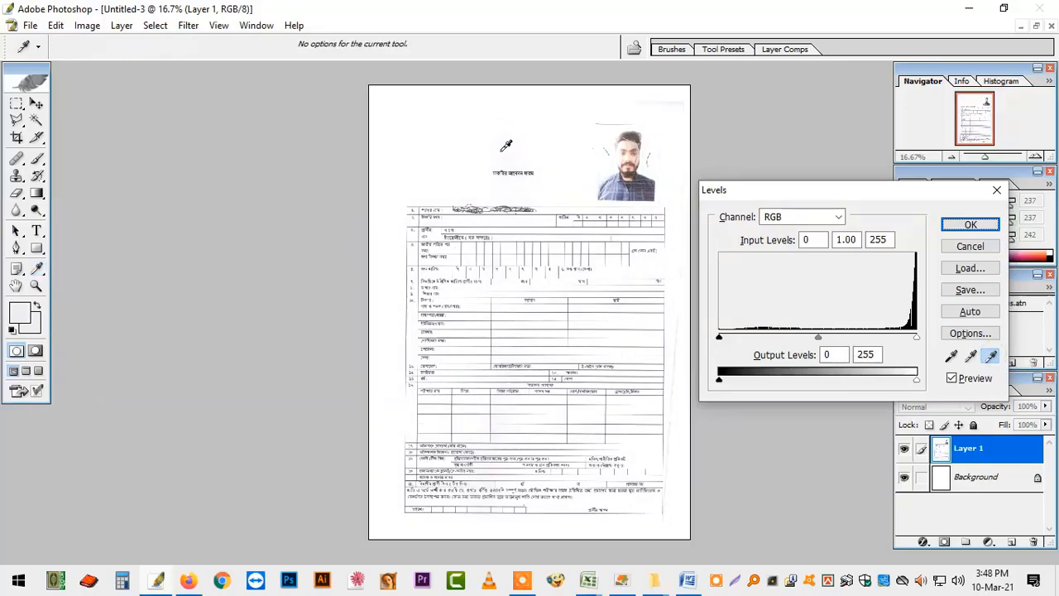
pyautogui.click(674, 103)
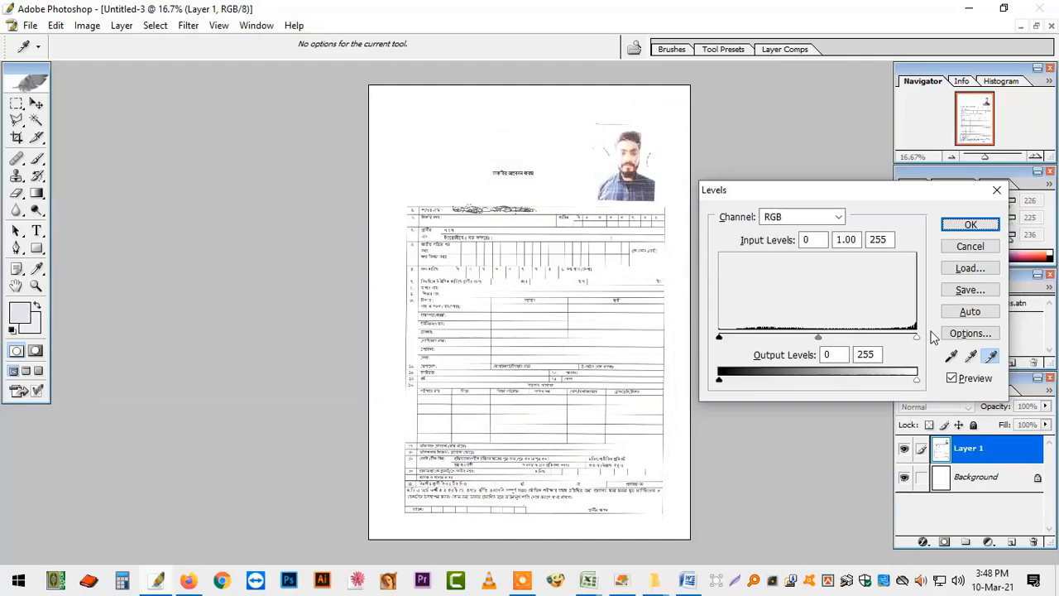
pyautogui.moveTo(720, 339); pyautogui.dragTo(751, 339)
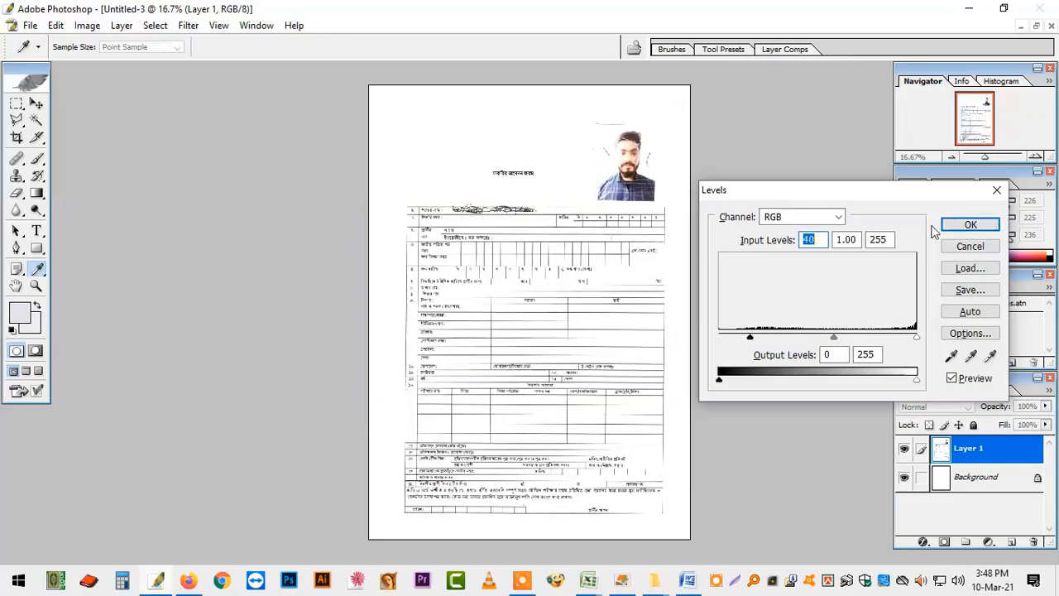
pyautogui.click(960, 225)
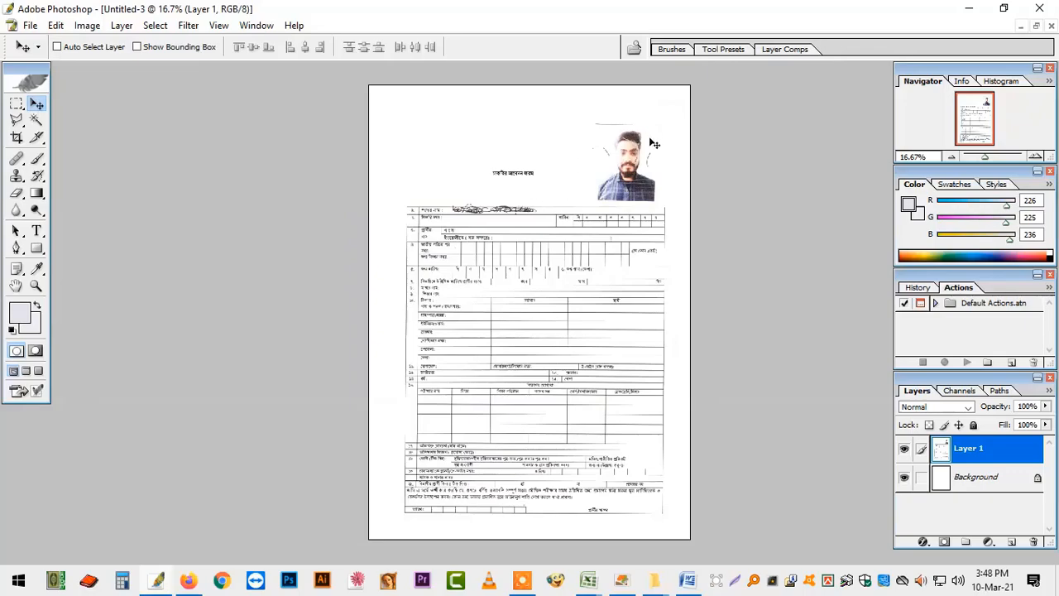
# - Shift the form layer left and slightly up so the whole applicant photo is in view
pyautogui.click(37, 285)
pyautogui.click(698, 182)
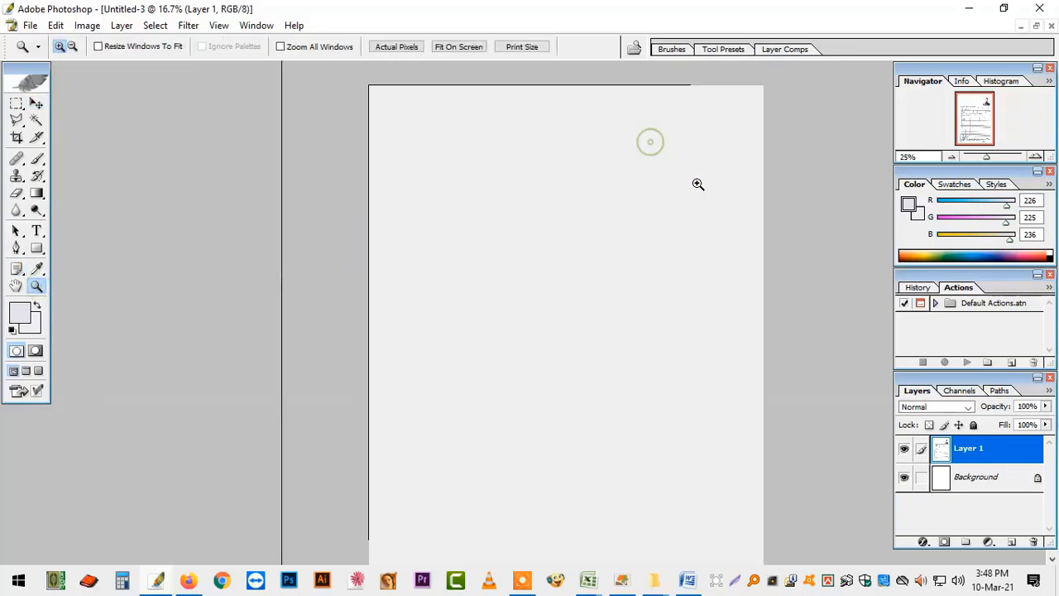
pyautogui.click(712, 189)
pyautogui.click(773, 256)
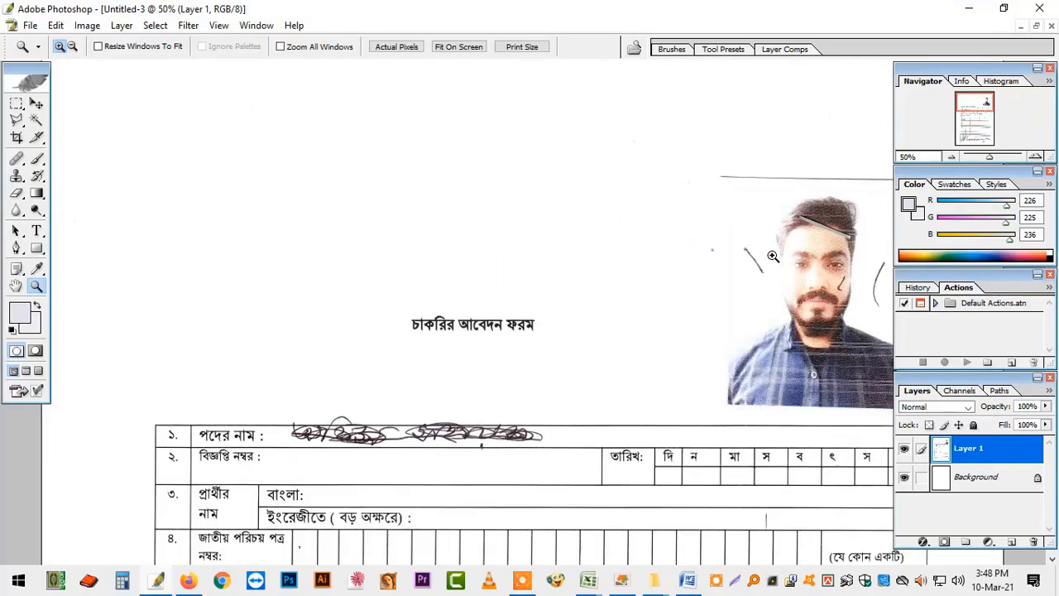
pyautogui.click(36, 104)
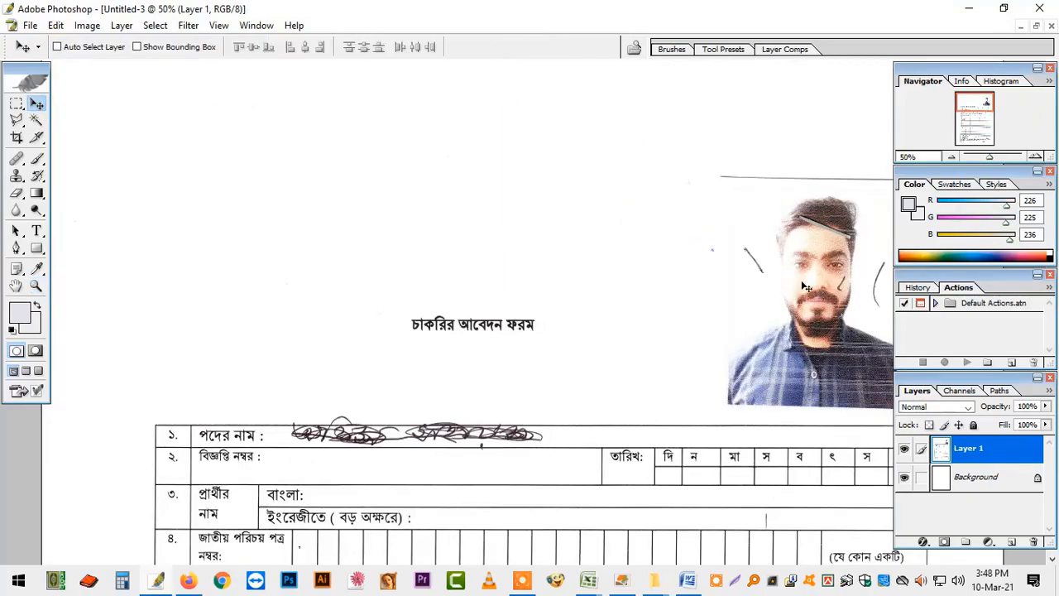
pyautogui.moveTo(807, 288); pyautogui.dragTo(580, 258)
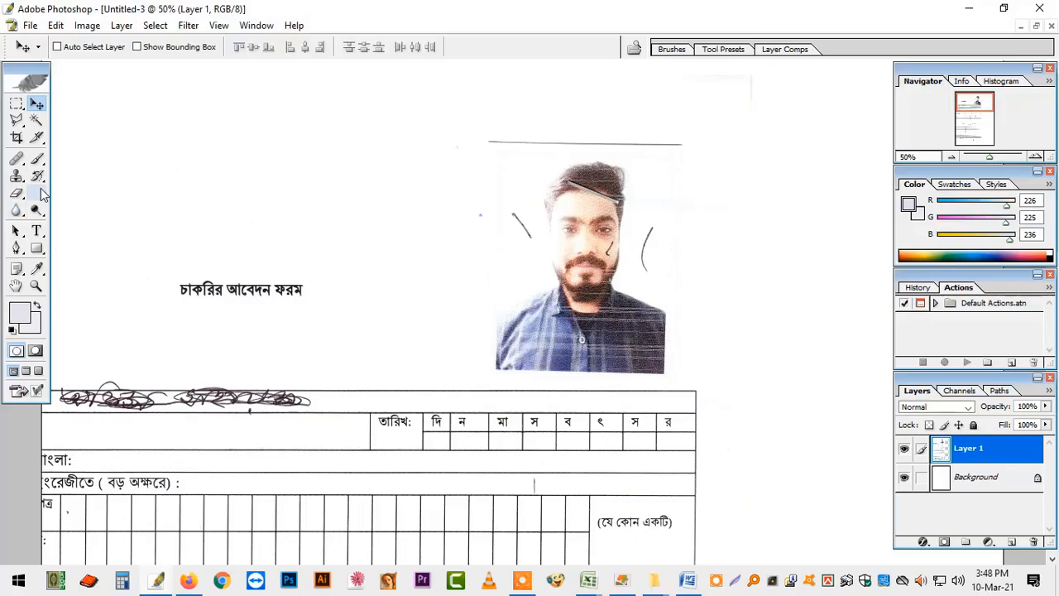
# - Delete the dark line above the applicant photo and the pen strokes on both sides of the head using rectangular selections
pyautogui.click(17, 106)
pyautogui.moveTo(692, 159); pyautogui.dragTo(754, 154)
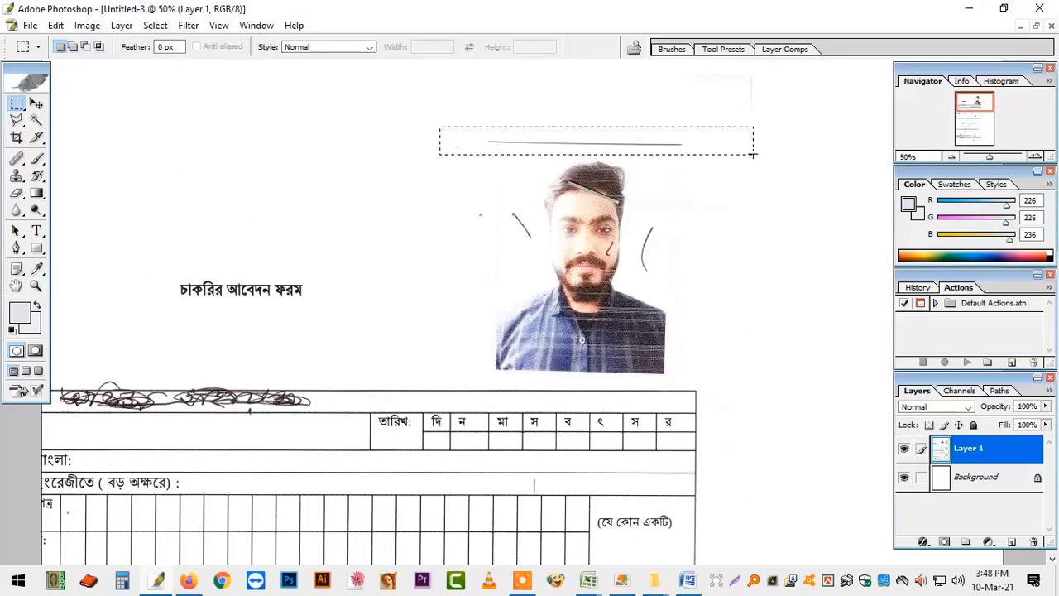
pyautogui.press('Delete')
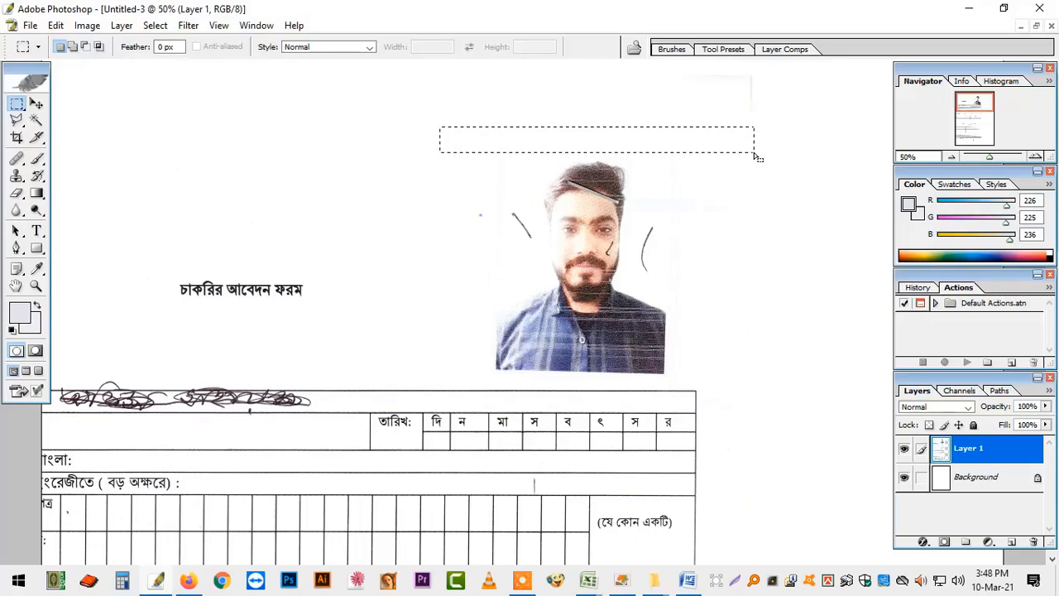
pyautogui.click(750, 276)
pyautogui.moveTo(519, 237); pyautogui.dragTo(536, 251)
pyautogui.press('Delete')
pyautogui.click(661, 248)
pyautogui.moveTo(638, 222); pyautogui.dragTo(664, 283)
pyautogui.press('Delete')
pyautogui.click(686, 238)
# - Retouch the pen stroke on the cheek in the photo using the Clone Stamp with a size 20 brush
pyautogui.click(36, 285)
pyautogui.click(659, 304)
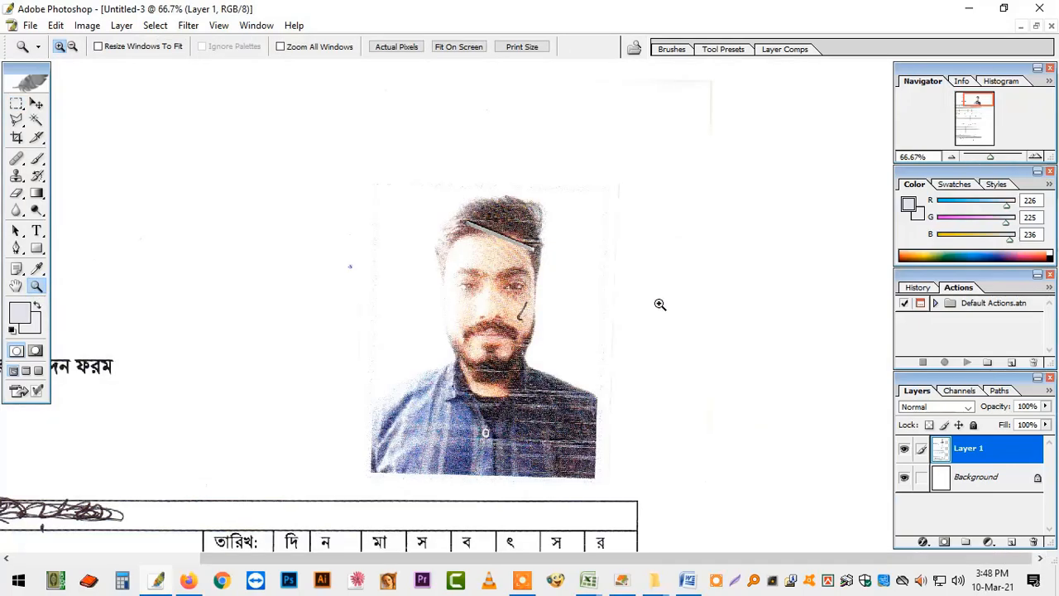
pyautogui.click(497, 345)
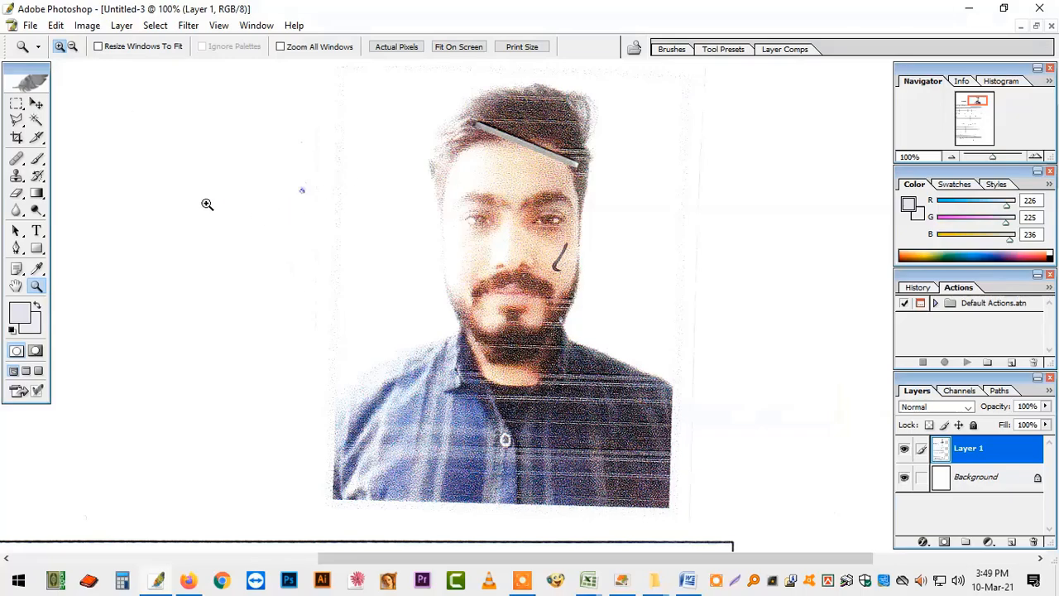
pyautogui.click(36, 103)
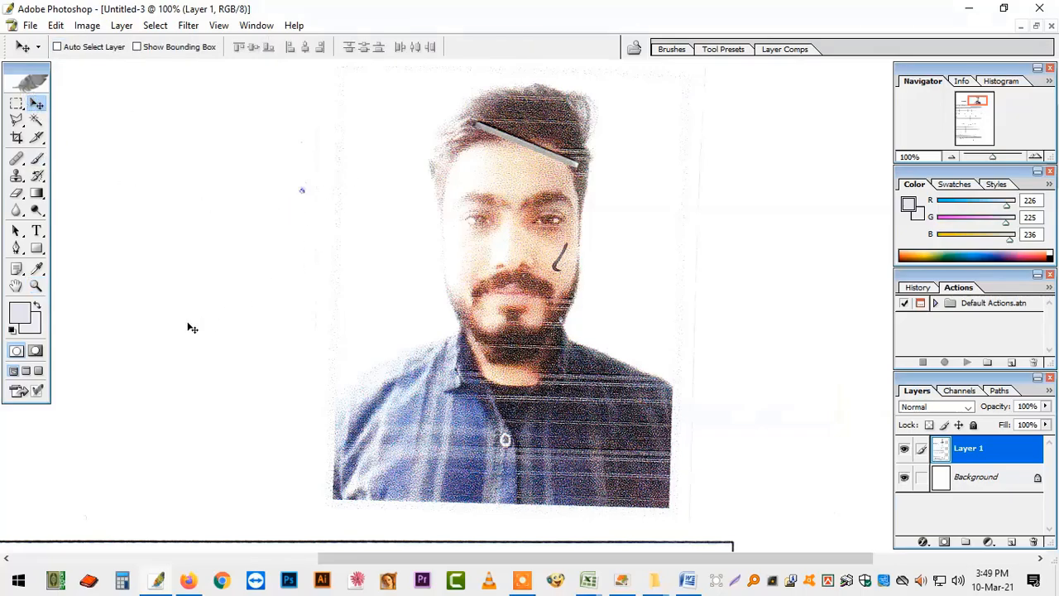
pyautogui.click(16, 176)
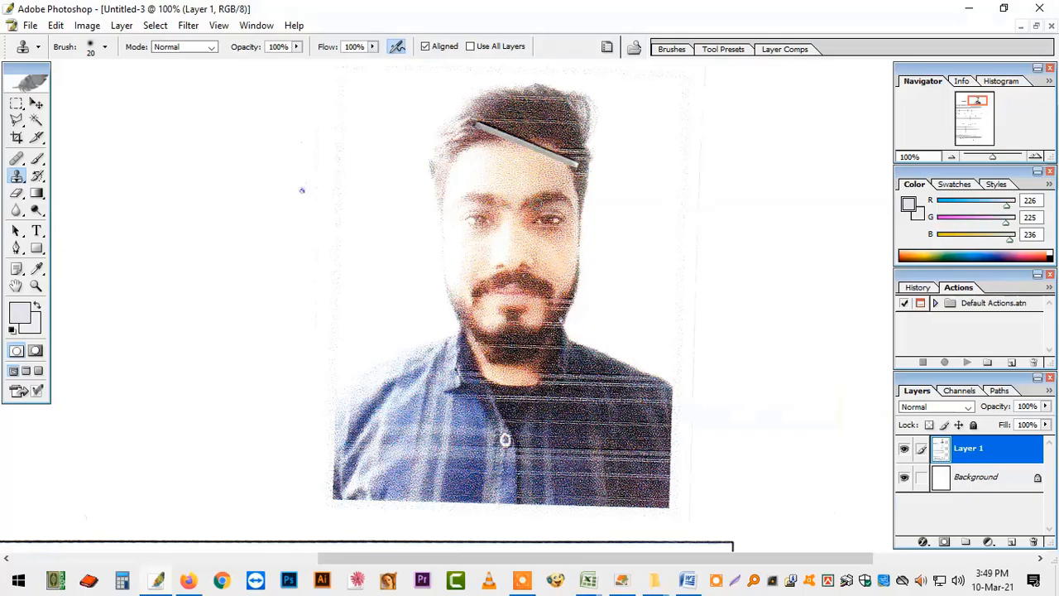
# - Clone nearby hair texture over both ends of the grey bar across the hairline in the photo
pyautogui.moveTo(466, 81); pyautogui.dragTo(590, 168)
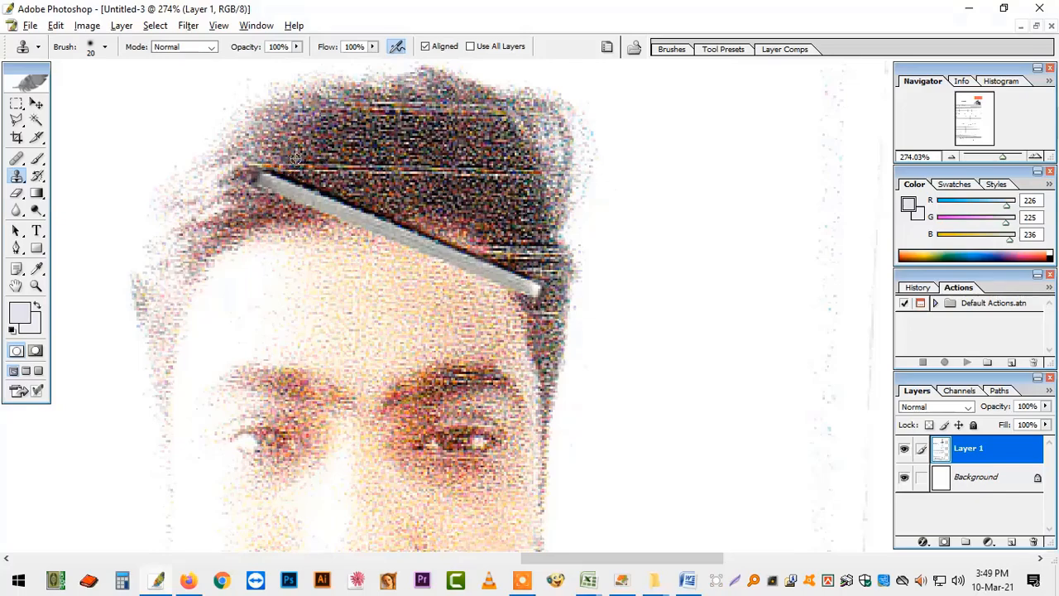
pyautogui.click(274, 179)
pyautogui.keyDown('alt'); pyautogui.click(298, 150); pyautogui.keyUp('alt')
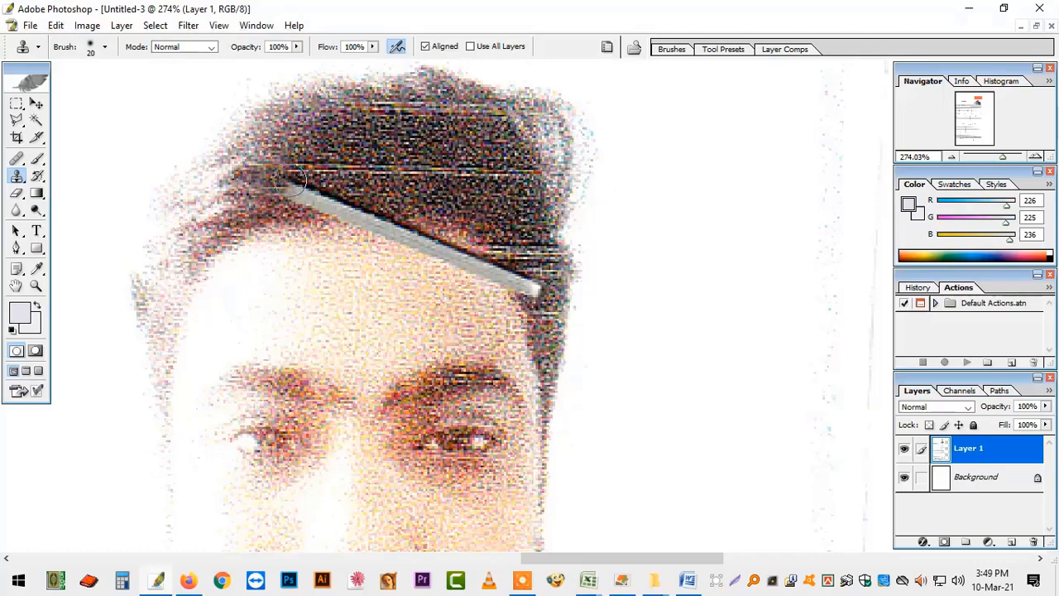
pyautogui.click(299, 191)
pyautogui.click(319, 201)
pyautogui.click(336, 210)
pyautogui.click(350, 208)
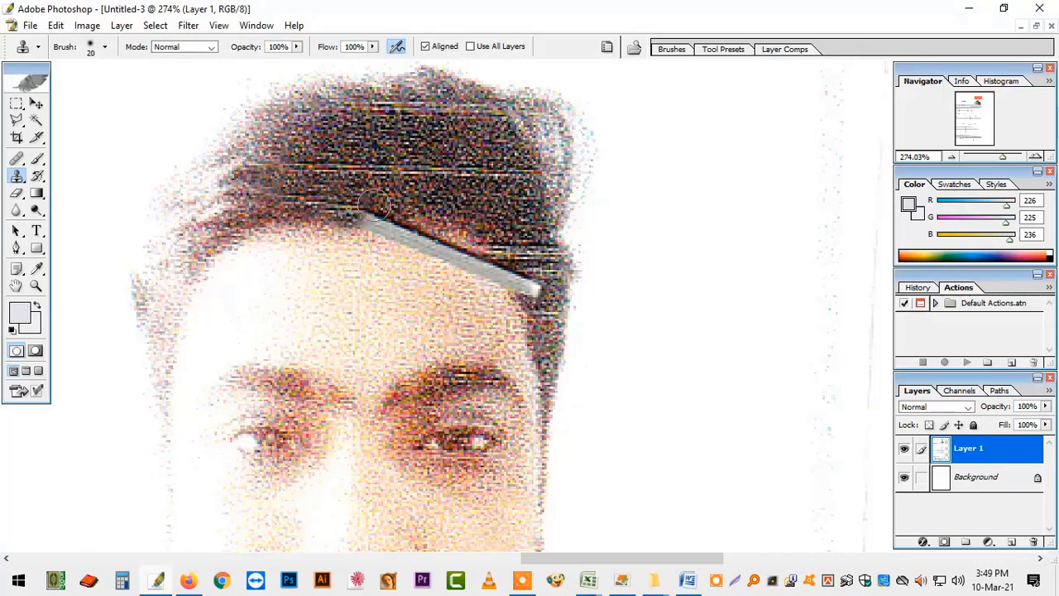
pyautogui.click(528, 287)
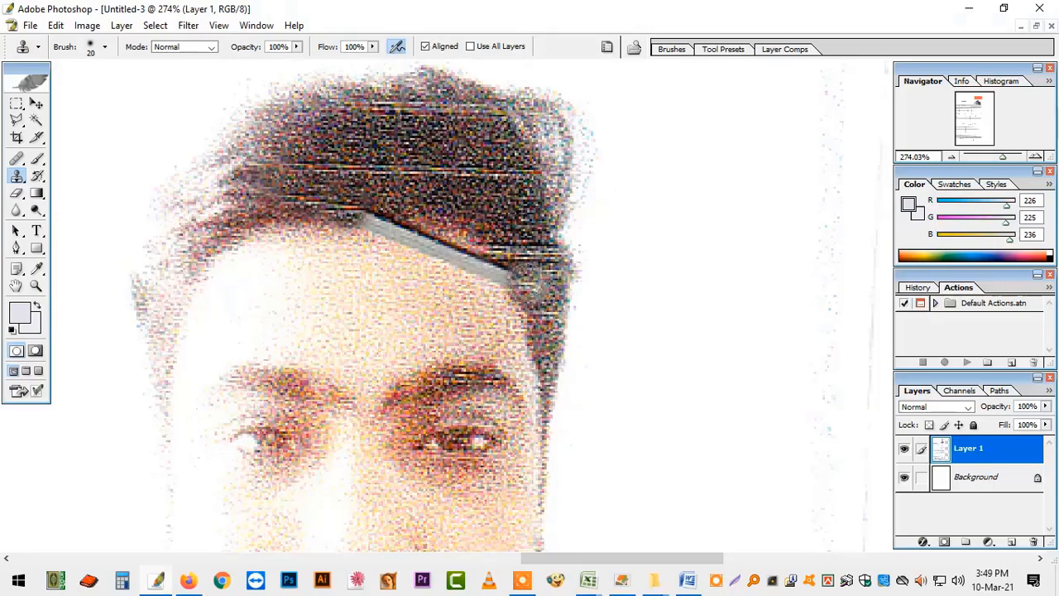
pyautogui.moveTo(543, 283); pyautogui.dragTo(542, 300)
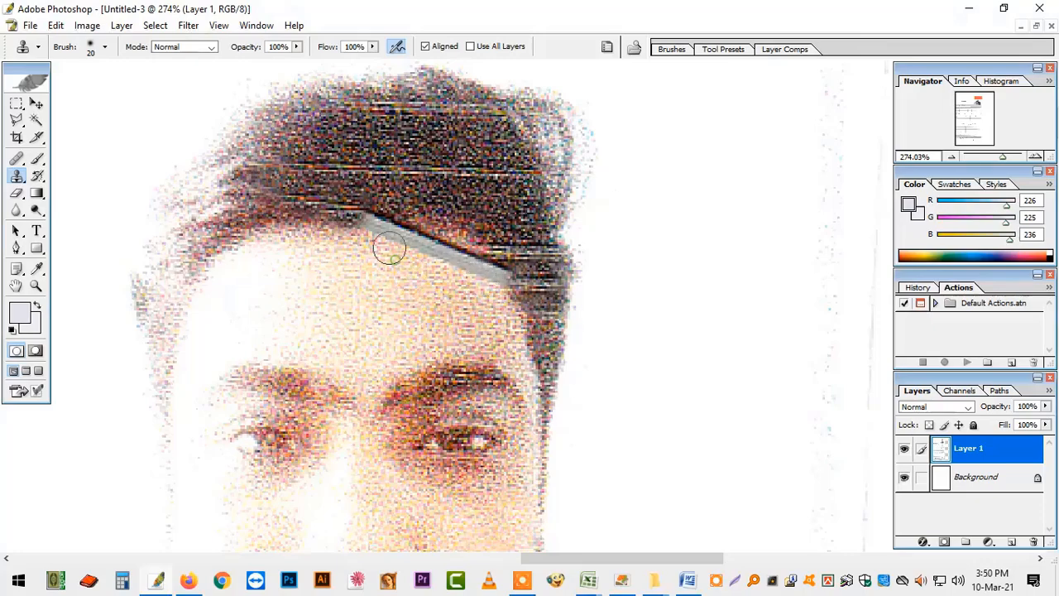
# - Clone forehead skin over the remaining middle of the grey bar and smooth the hairline edge
pyautogui.moveTo(380, 237)
pyautogui.mouseDown()
pyautogui.moveTo(409, 243)
pyautogui.moveTo(392, 234)
pyautogui.moveTo(435, 273)
pyautogui.moveTo(427, 250)
pyautogui.moveTo(480, 286)
pyautogui.moveTo(461, 256)
pyautogui.moveTo(453, 272)
pyautogui.mouseUp()
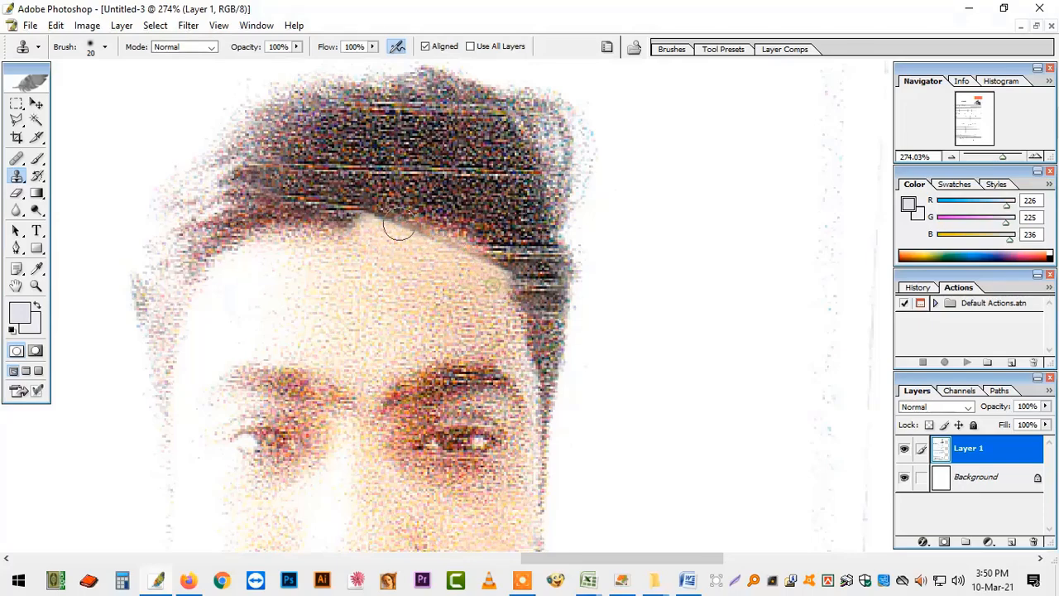
pyautogui.moveTo(385, 216)
pyautogui.mouseDown()
pyautogui.moveTo(351, 206)
pyautogui.moveTo(386, 246)
pyautogui.moveTo(348, 237)
pyautogui.moveTo(432, 249)
pyautogui.moveTo(392, 234)
pyautogui.moveTo(432, 260)
pyautogui.moveTo(480, 267)
pyautogui.moveTo(471, 263)
pyautogui.mouseUp()
pyautogui.keyDown('alt'); pyautogui.click(388, 262); pyautogui.keyUp('alt')
pyautogui.moveTo(356, 252); pyautogui.dragTo(303, 237)
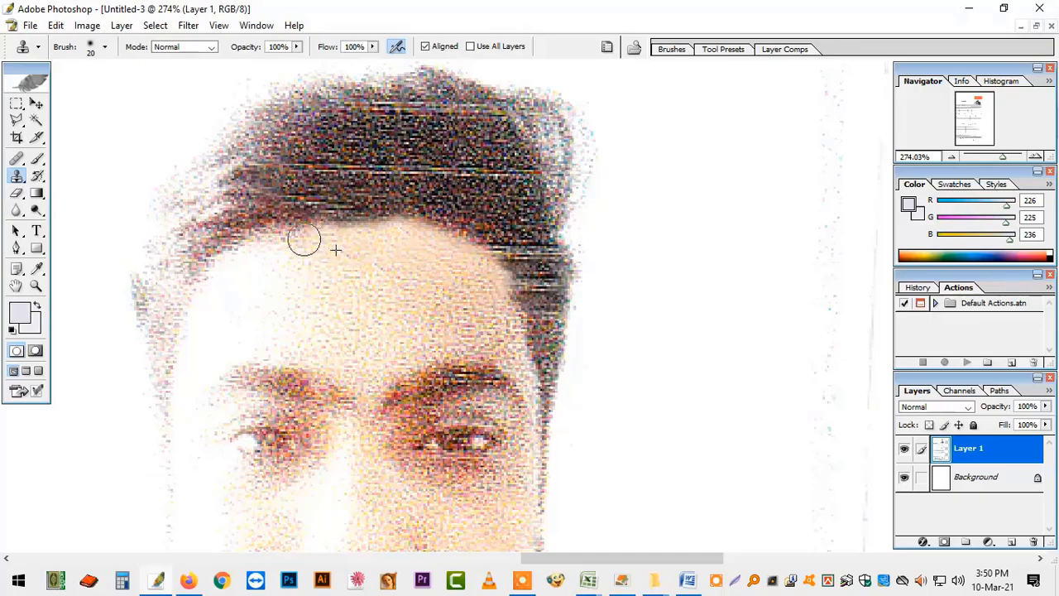
# - Examine the retouched photo and the upper rows of the form's table for remaining marks
pyautogui.hotkey('ctrl', '-')
pyautogui.hotkey('ctrl', '-')
pyautogui.hotkey('ctrl', '-')
pyautogui.hotkey('ctrl', '-')
pyautogui.hotkey('ctrl', '-')
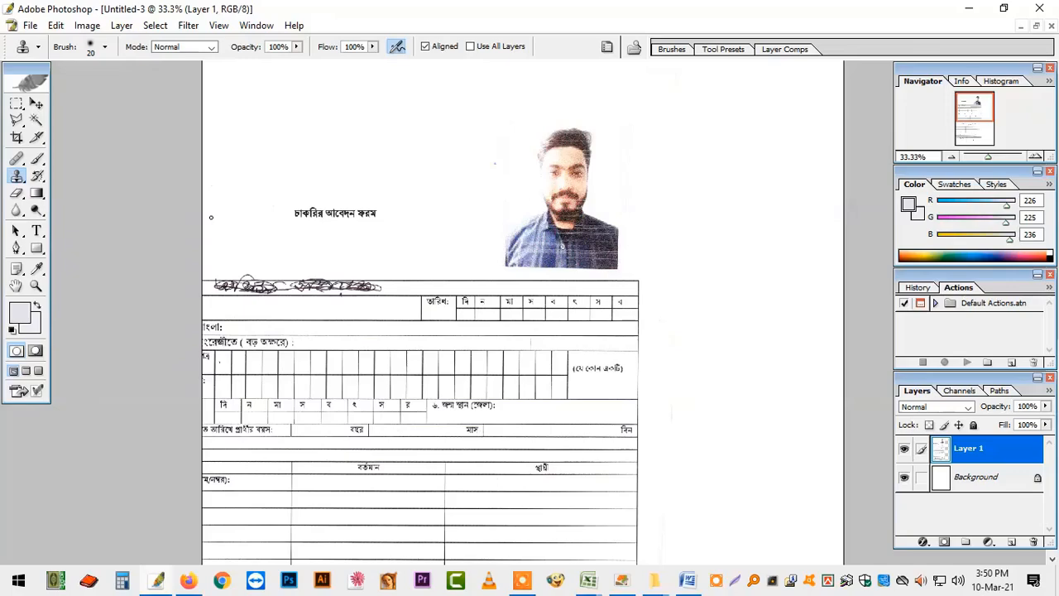
pyautogui.click(36, 286)
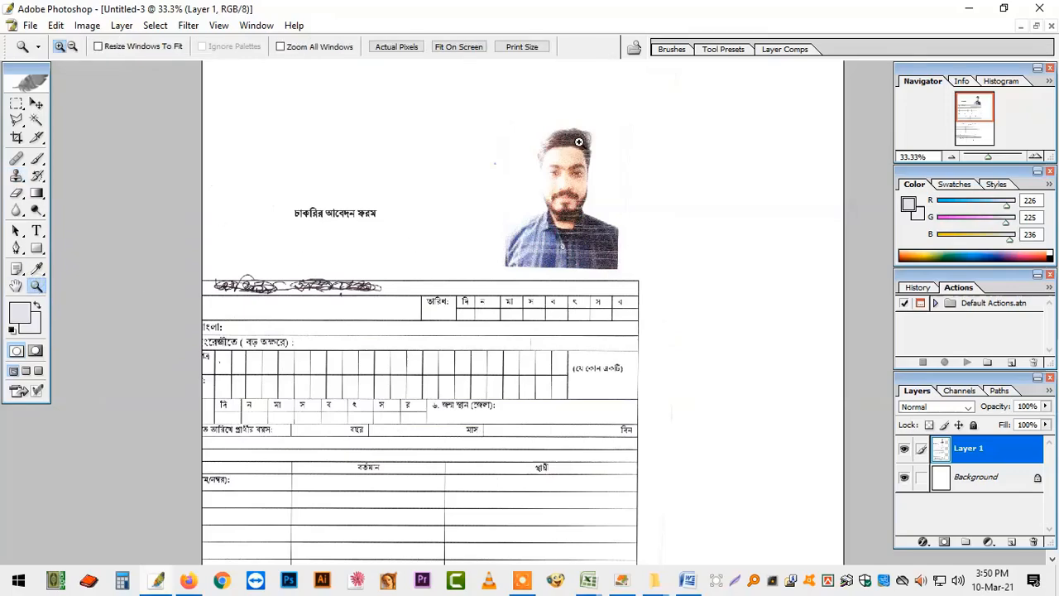
pyautogui.click(609, 185)
pyautogui.click(625, 286)
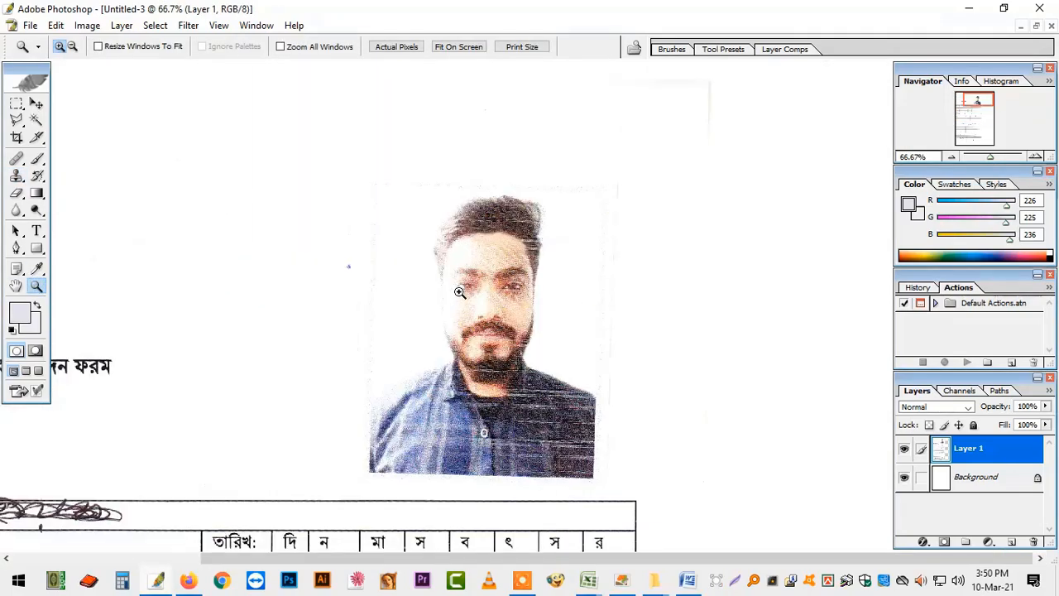
pyautogui.click(37, 103)
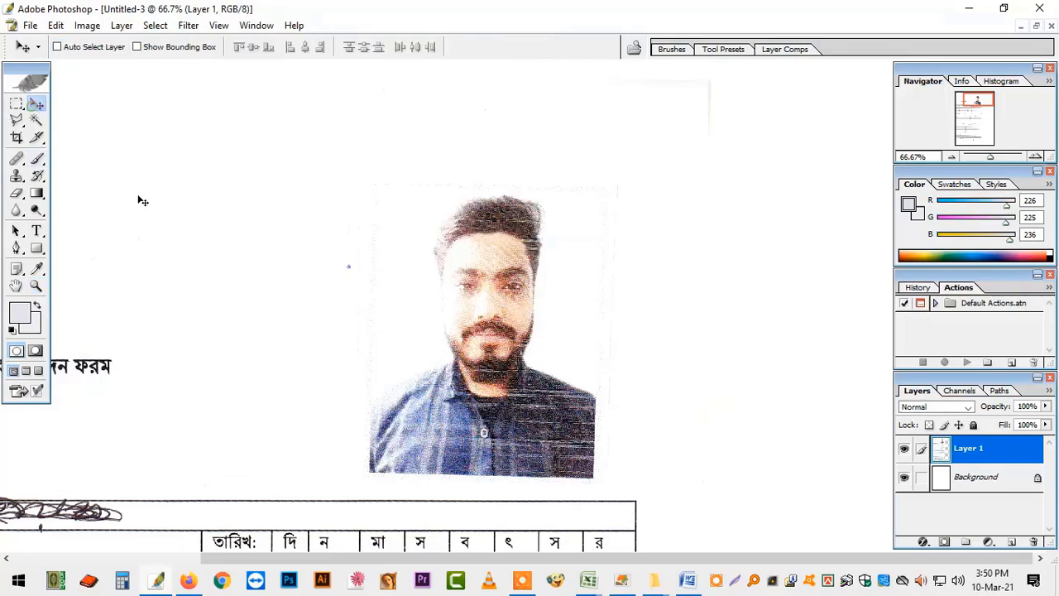
pyautogui.scroll(-5, 346, 450)
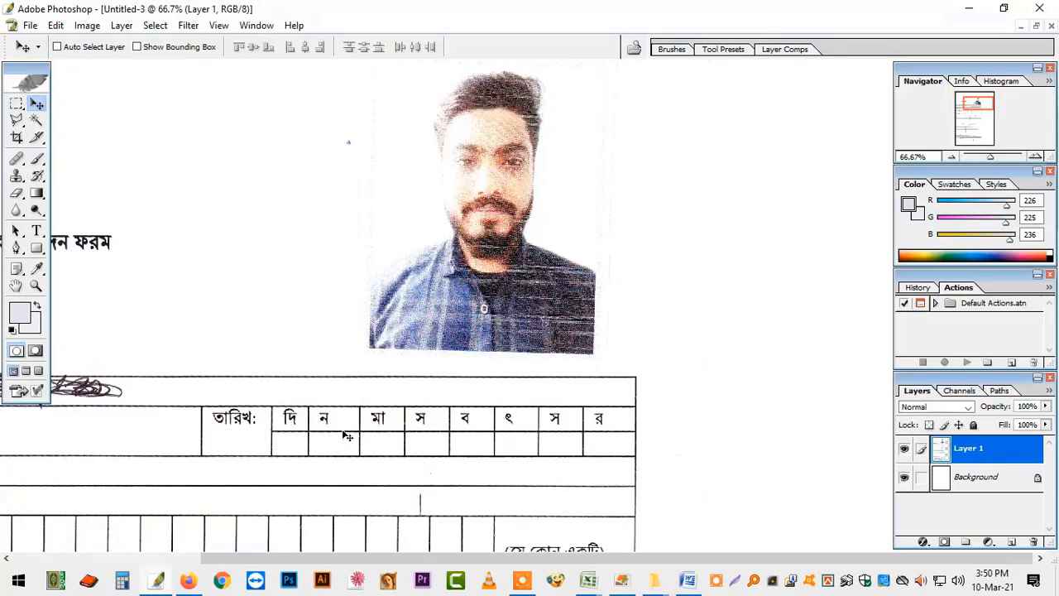
pyautogui.scroll(-3, 349, 430)
pyautogui.scroll(3, 352, 430)
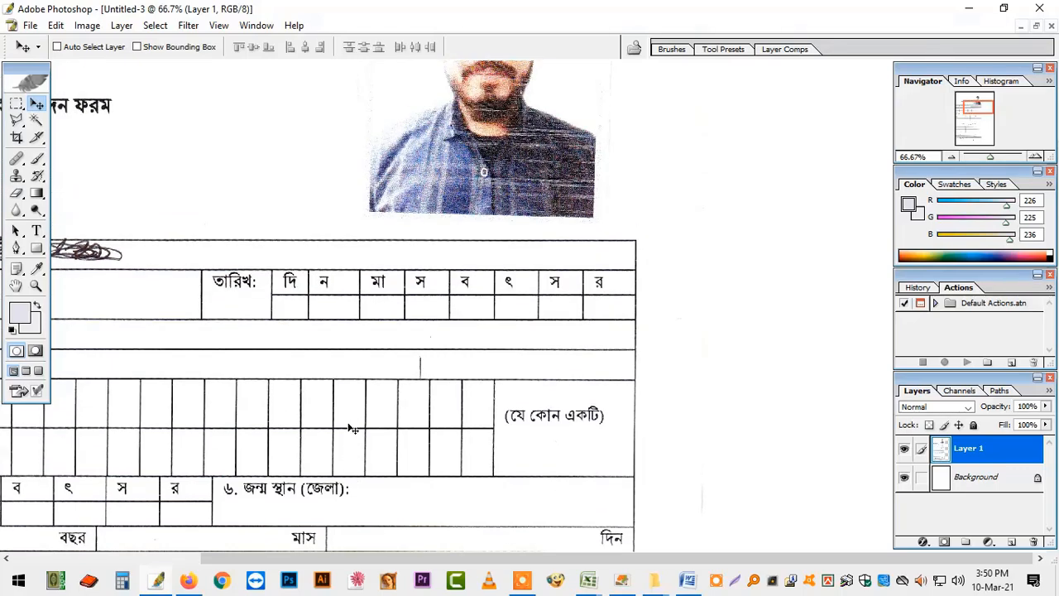
pyautogui.scroll(4, 356, 432)
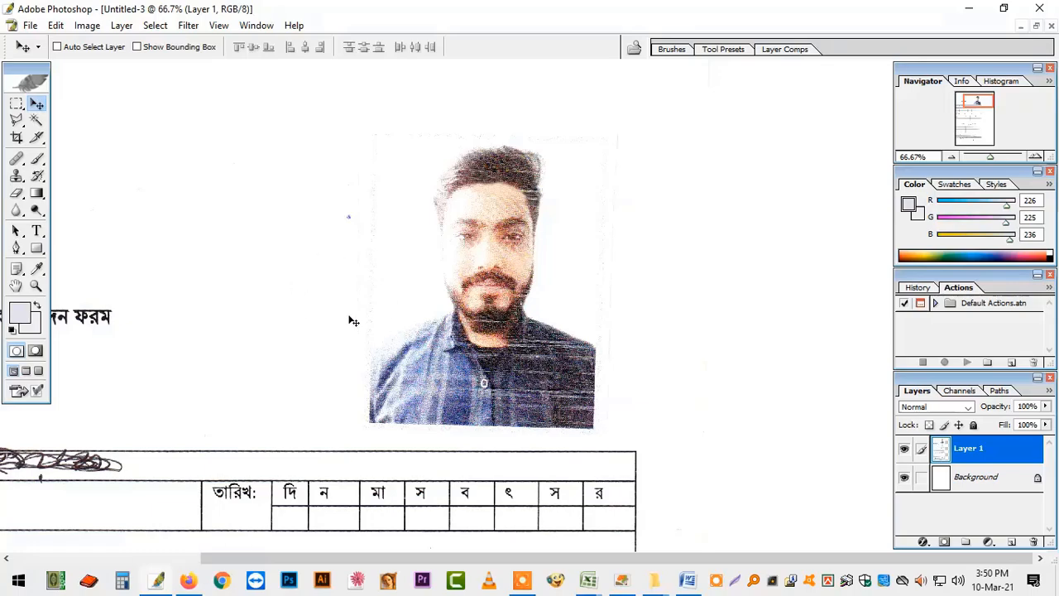
# - Move the form layer (Layer 1) so the whole application form sits centred within the A4 page
pyautogui.hotkey('ctrl', '-')
pyautogui.hotkey('ctrl', '-')
pyautogui.hotkey('ctrl', '-')
pyautogui.hotkey('ctrl', '-')
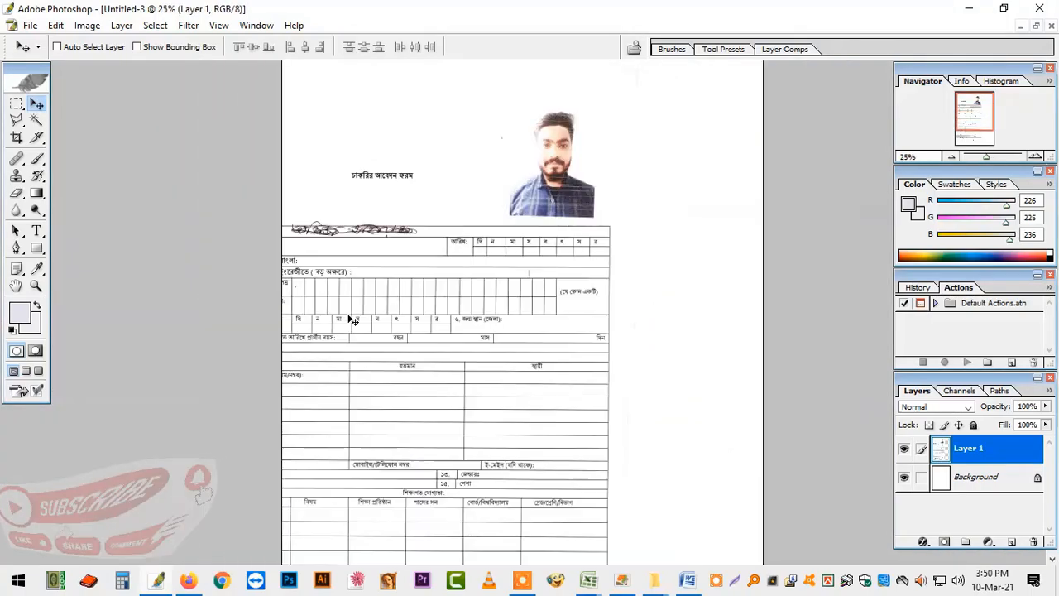
pyautogui.rightClick(441, 257)
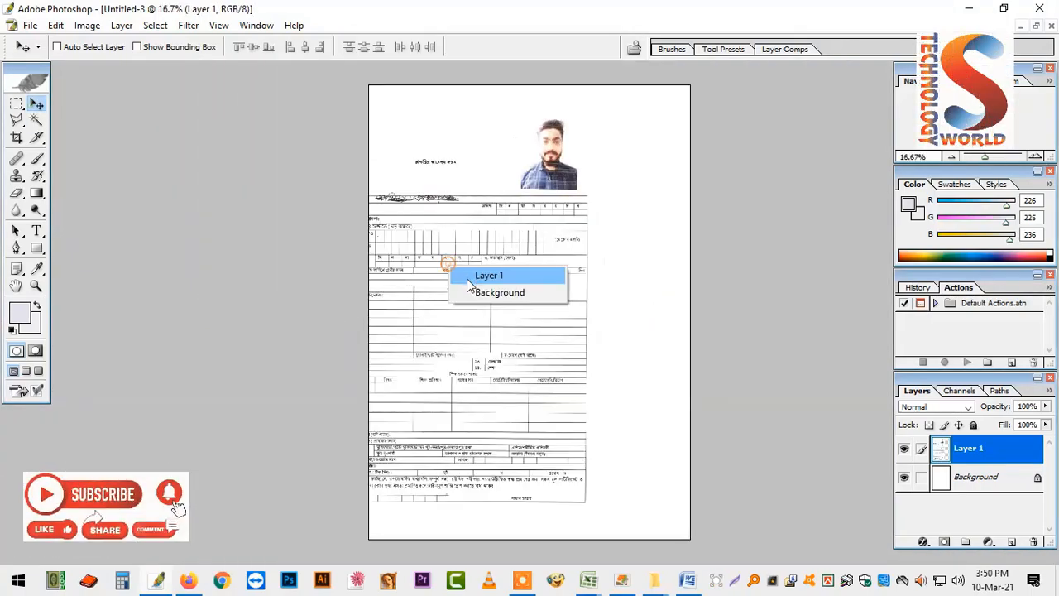
pyautogui.click(466, 273)
pyautogui.moveTo(466, 275); pyautogui.dragTo(534, 290)
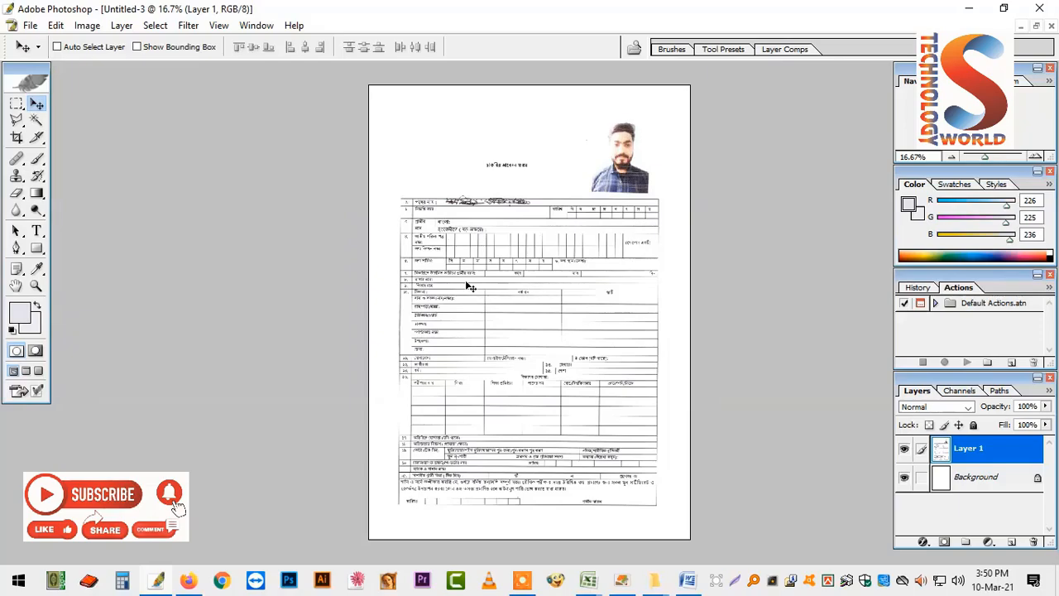
# - Save the page to the Desktop as a JPEG named 001, using Medium quality 5 and the Baseline ("Standard") format
pyautogui.hotkey('ctrl', 's')
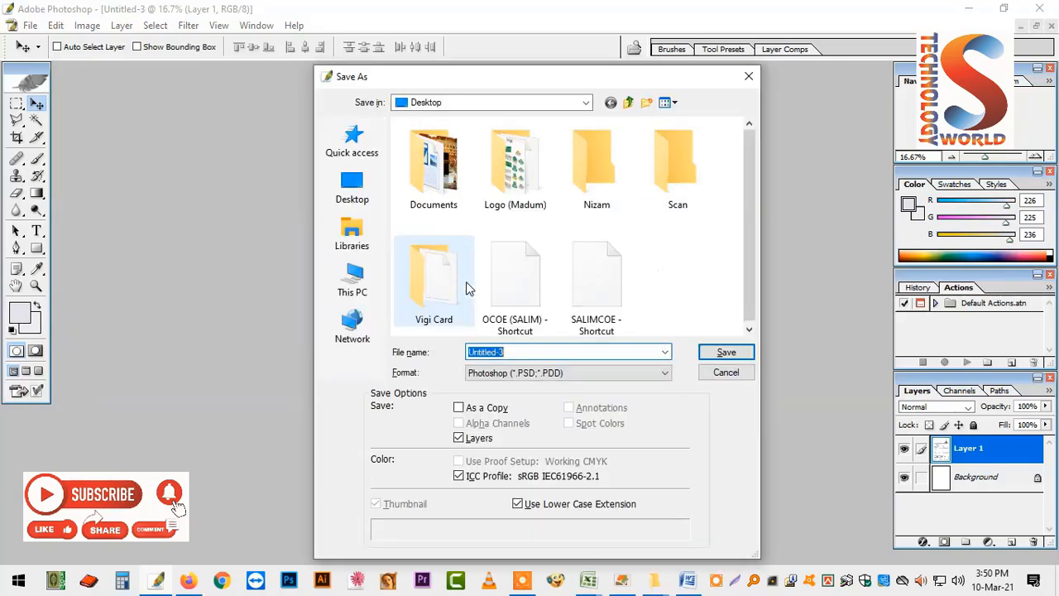
pyautogui.click(364, 193)
pyautogui.click(571, 372)
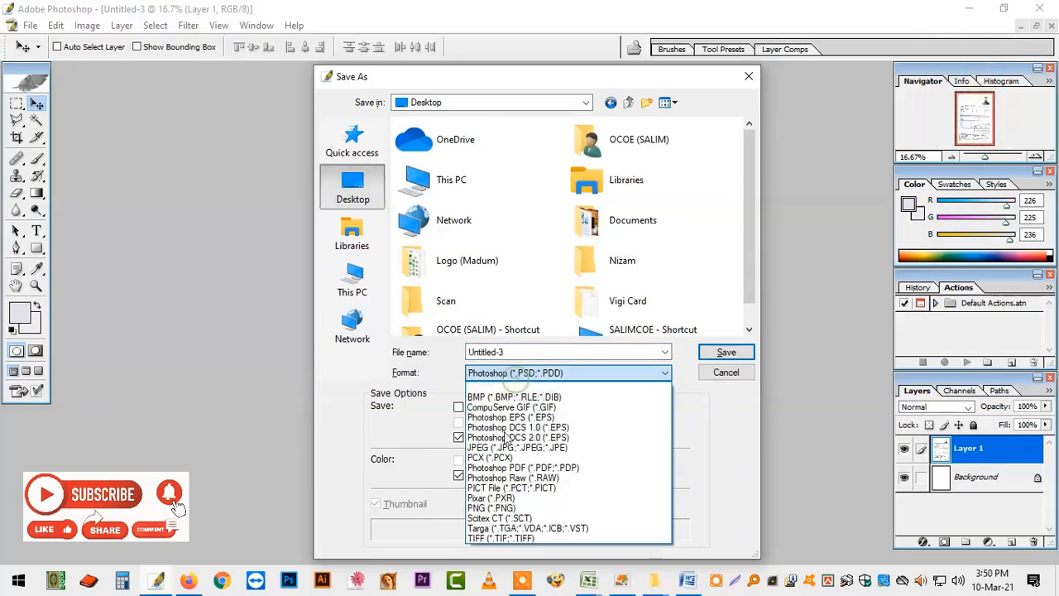
pyautogui.click(494, 449)
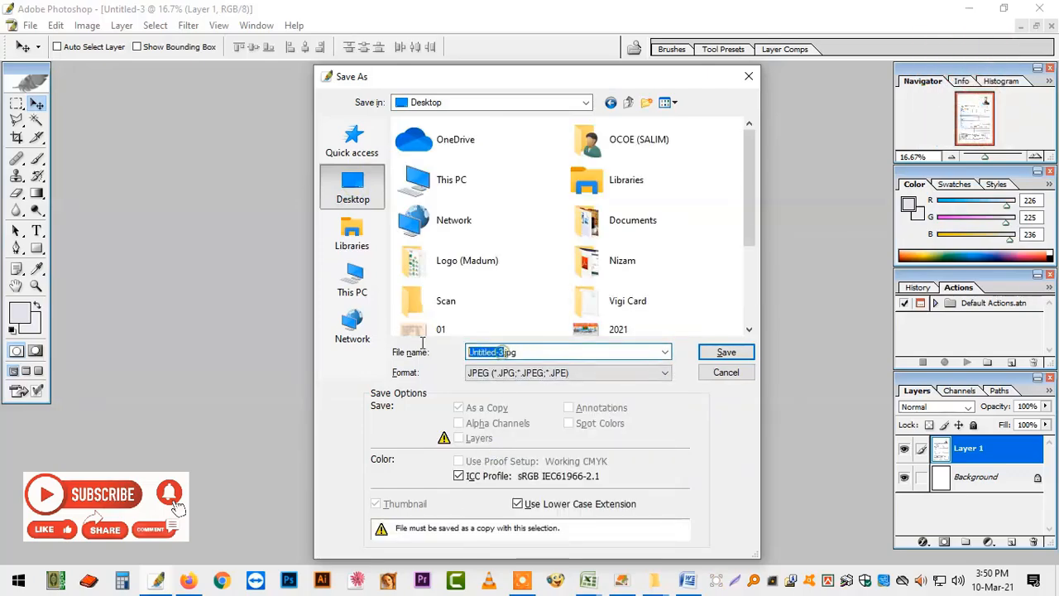
pyautogui.write('001')
pyautogui.press('Return')
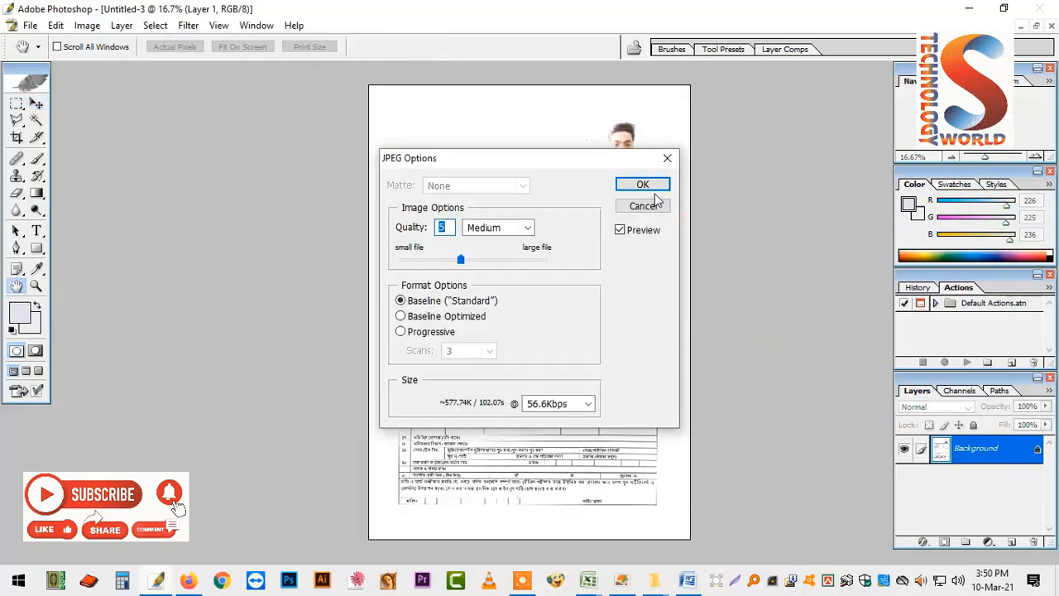
pyautogui.click(653, 187)
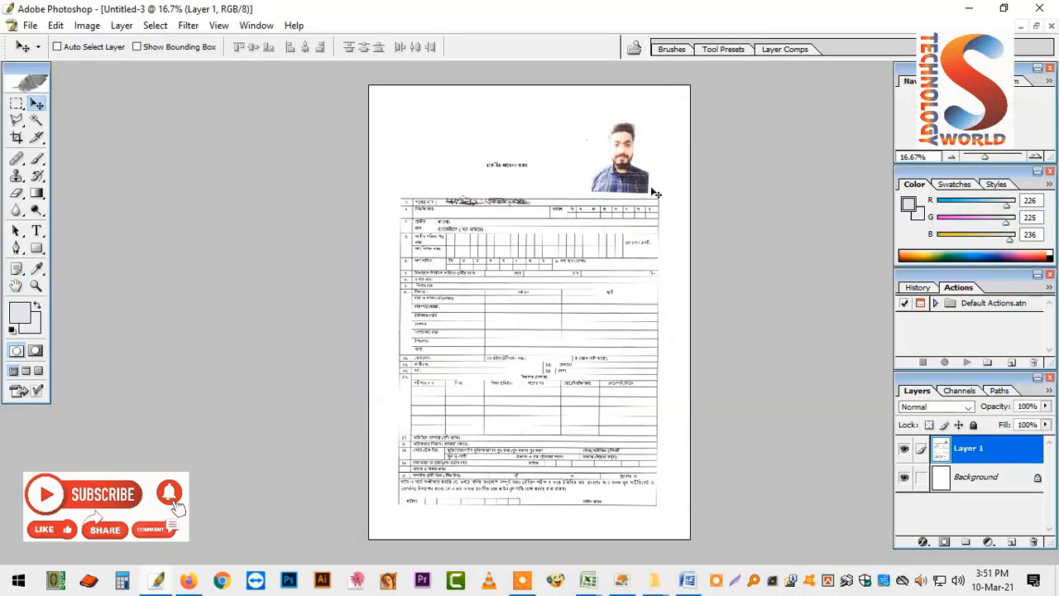